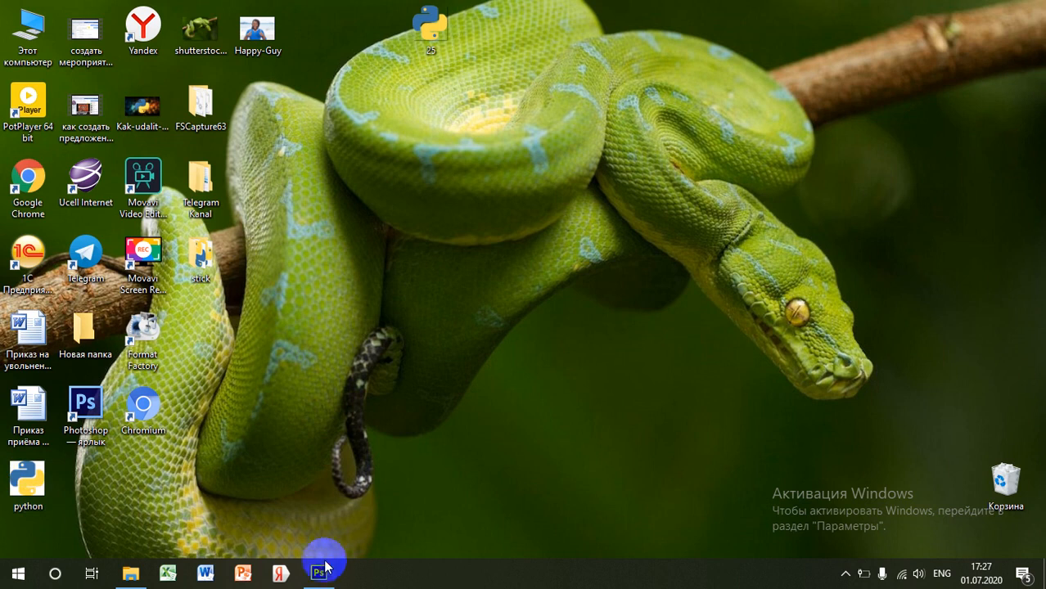
- Switch to Photoshop and create a new 512 × 511 pixel RGB document at 150 pixels/inch with a white background
left_click(318, 571)
left_click(60, 16)
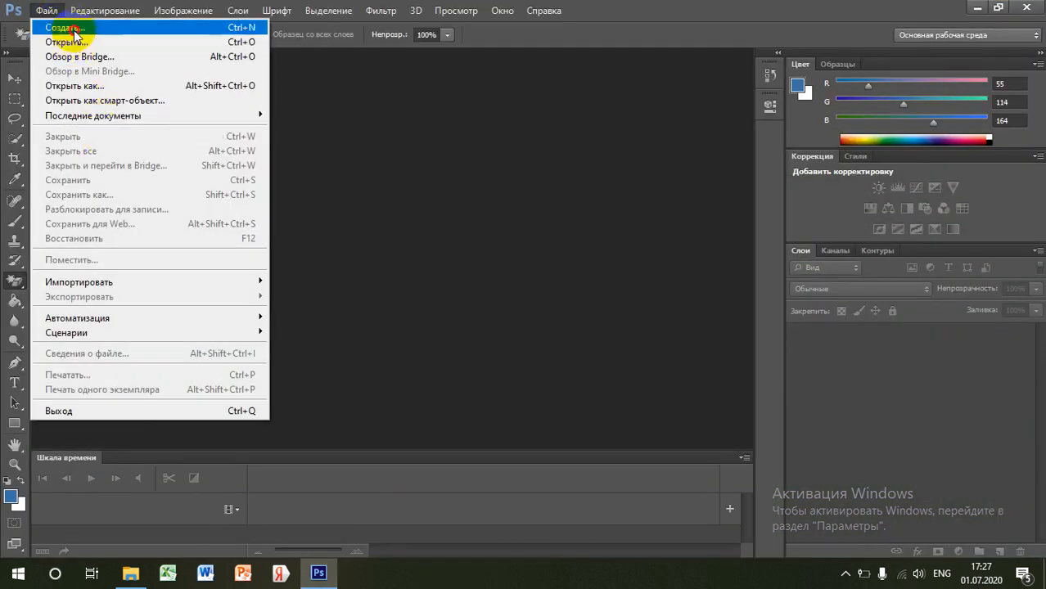
left_click(65, 28)
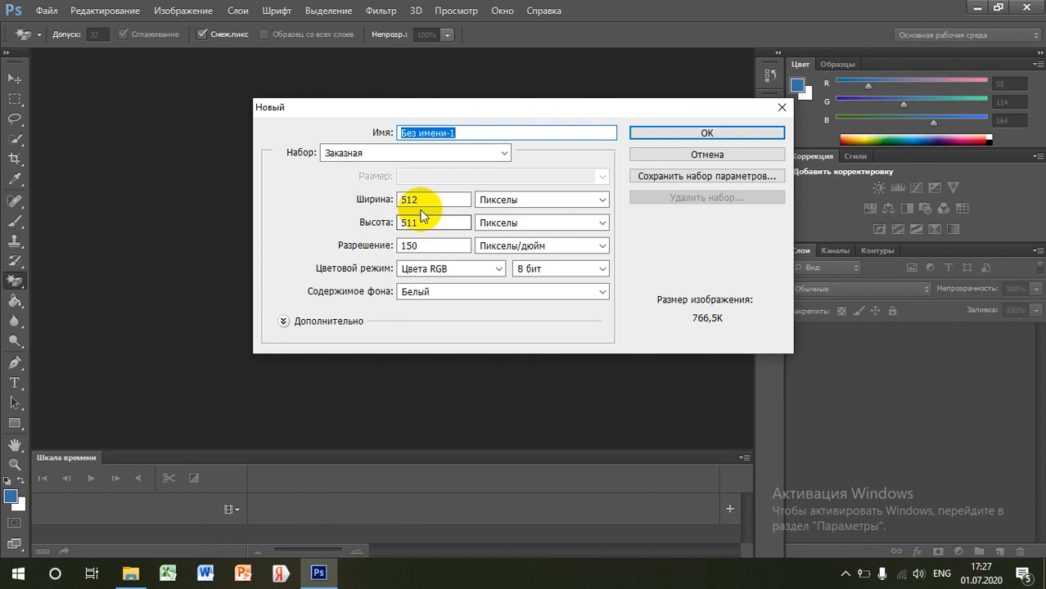
left_click_drag(419, 203, 397, 223)
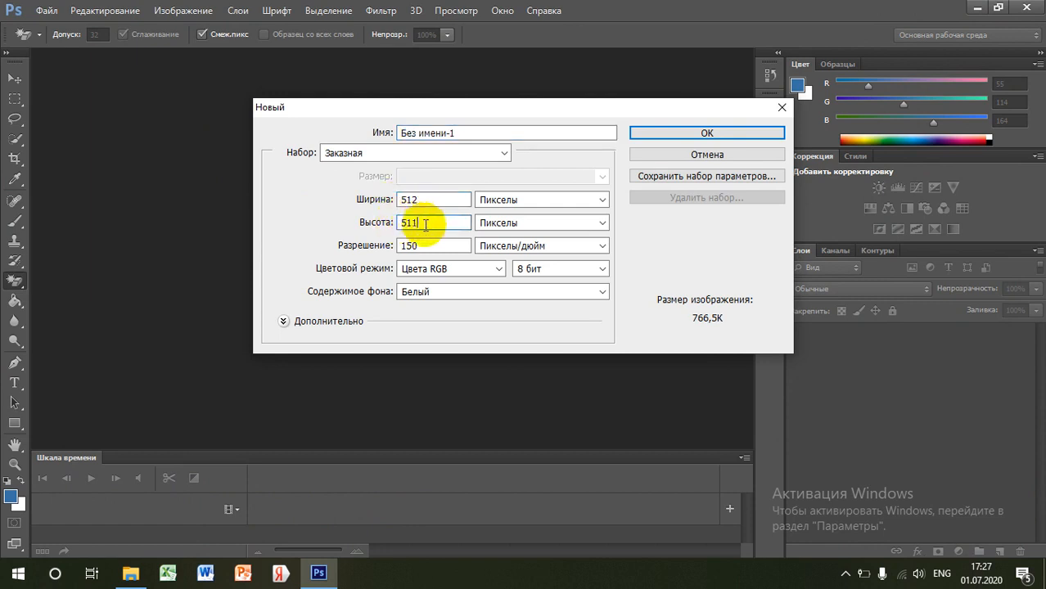
left_click(442, 219)
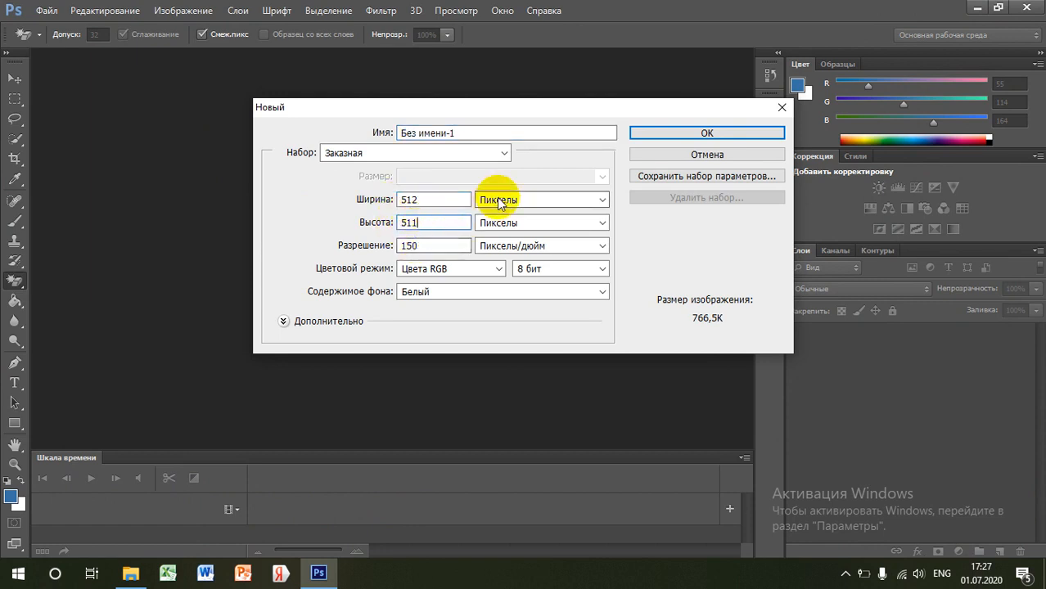
left_click(672, 133)
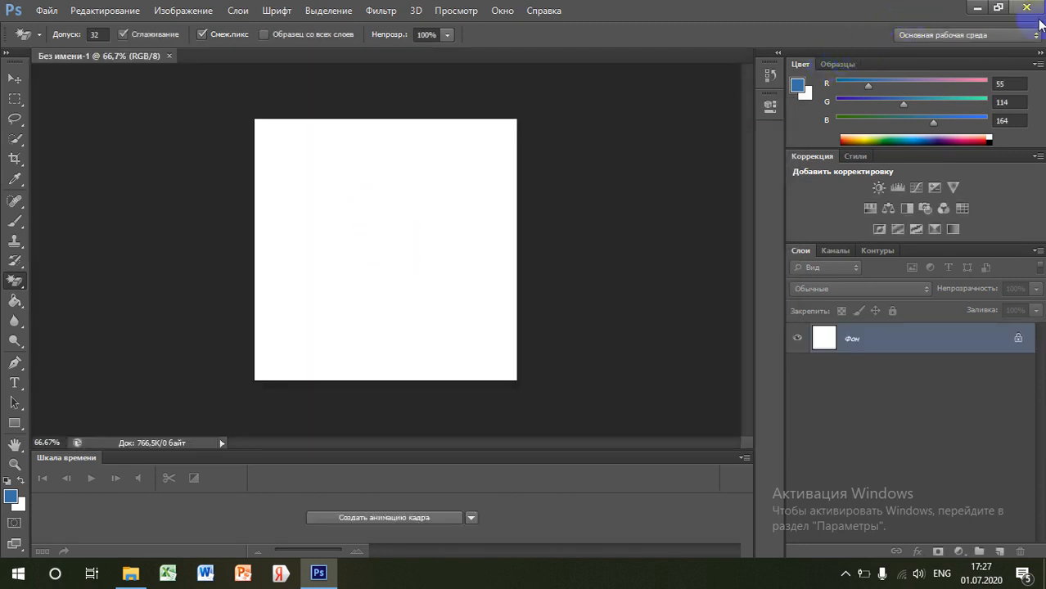
- Place the python image from the desktop into the document and scale it to about 108.81% so it fills the canvas
left_click(978, 7)
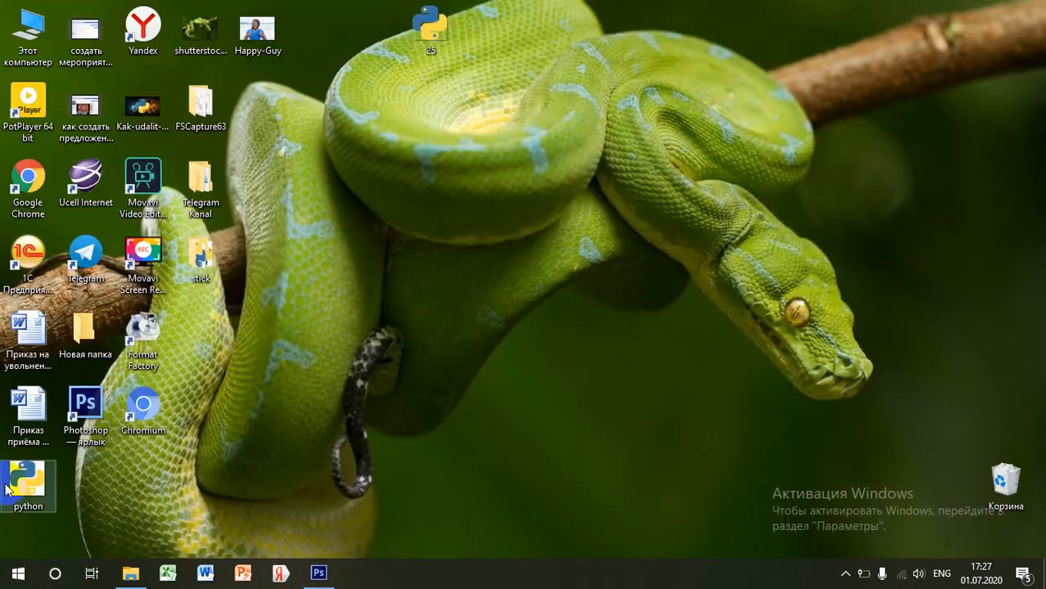
left_click_drag(12, 487, 342, 338)
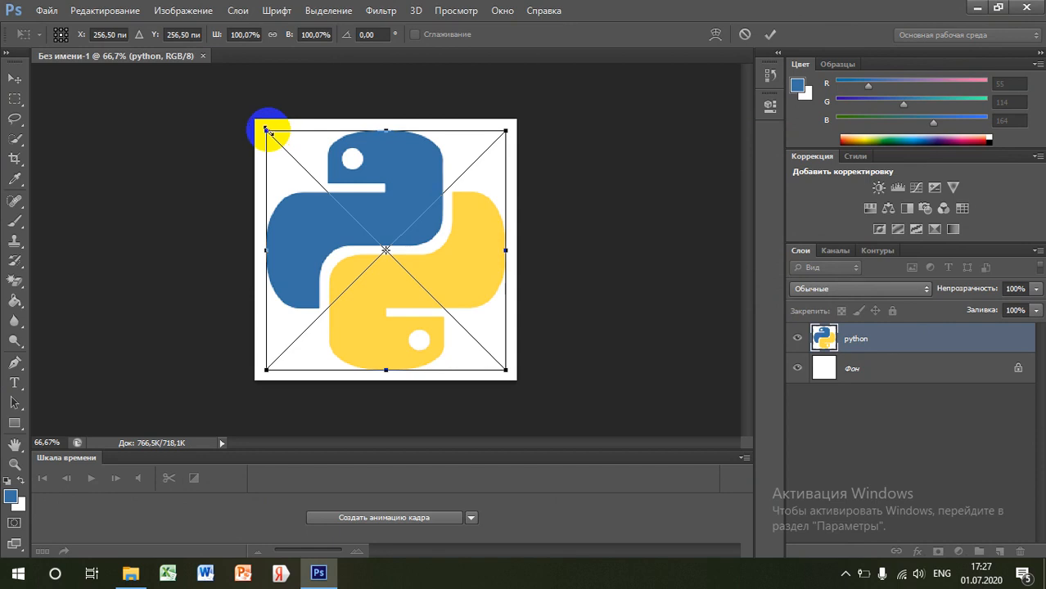
left_click_drag(265, 130, 255, 120)
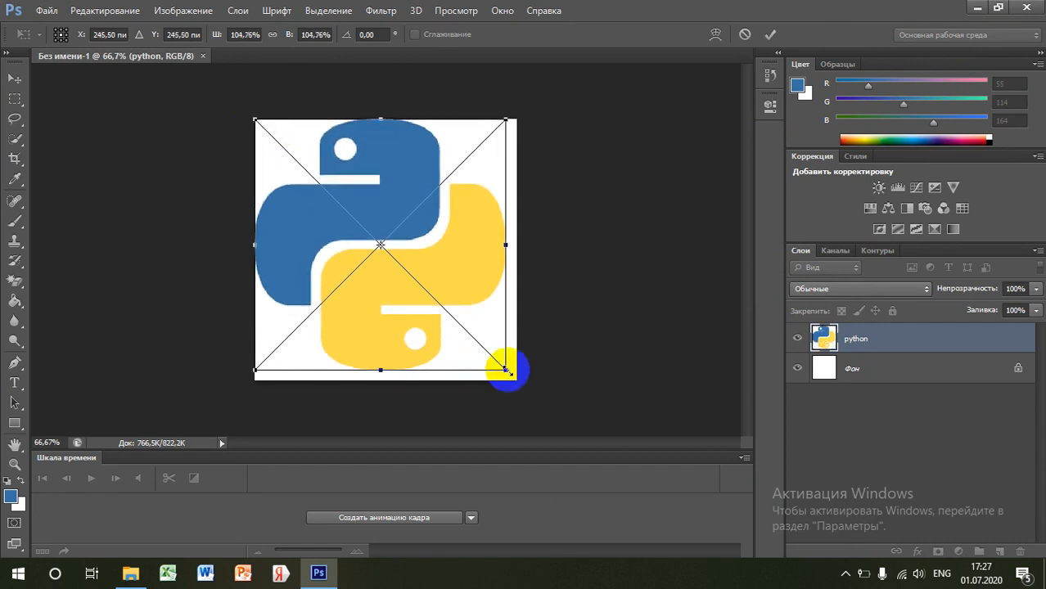
left_click_drag(508, 370, 522, 377)
right_click(379, 191)
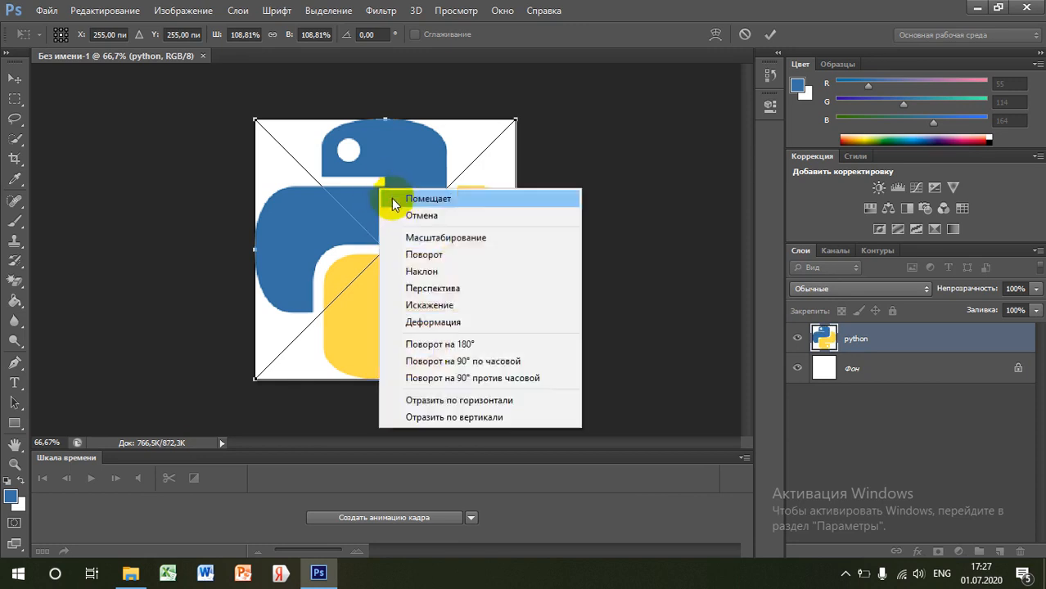
left_click(397, 200)
- Erase the upper-left white area of the python layer with the Magic Eraser, rasterizing the smart object, and hide the Фон layer
key("w")
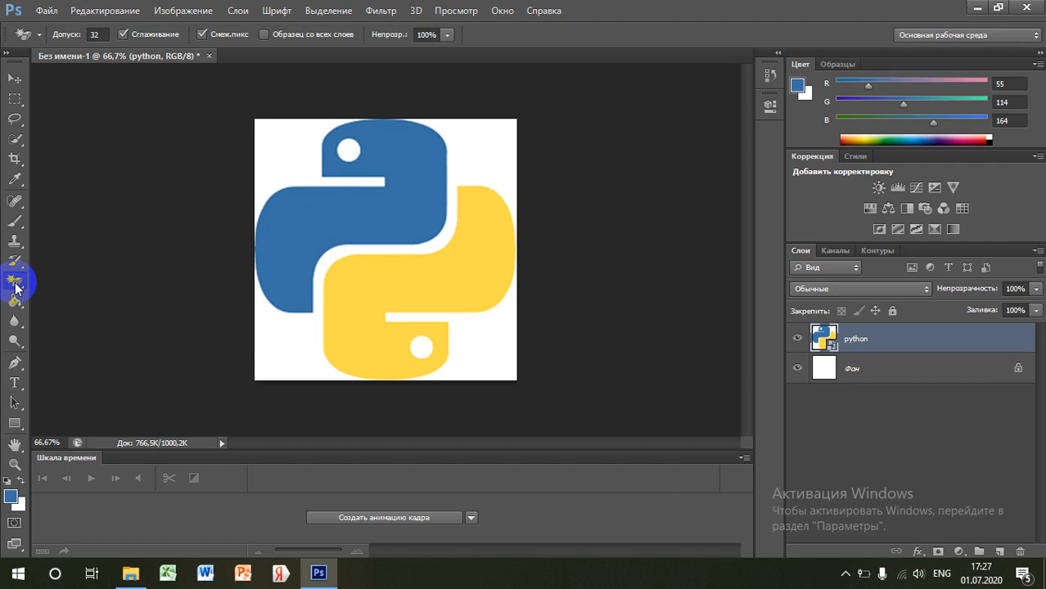
right_click(14, 285)
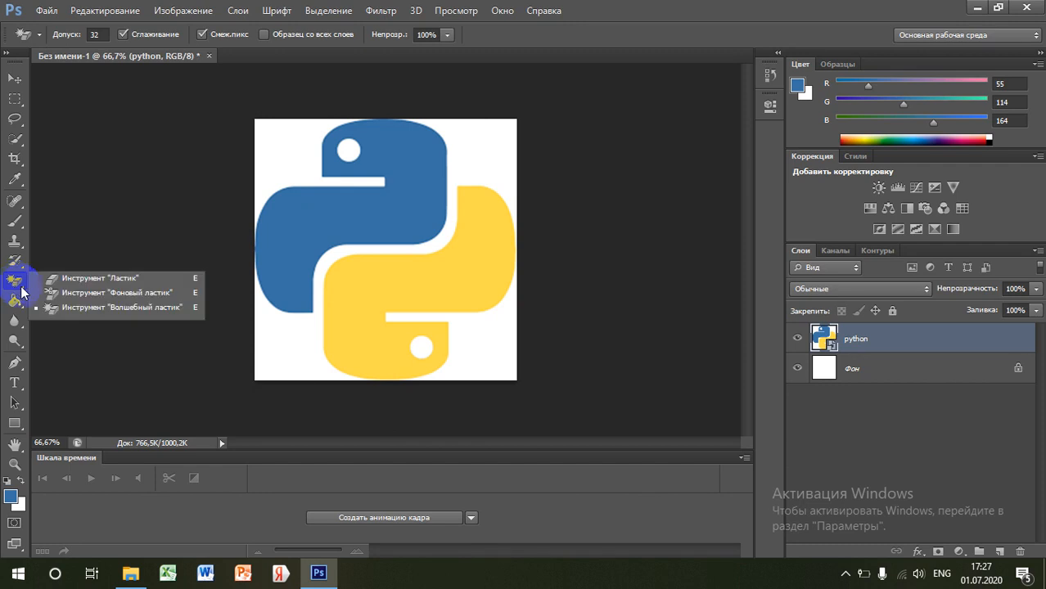
left_click(84, 311)
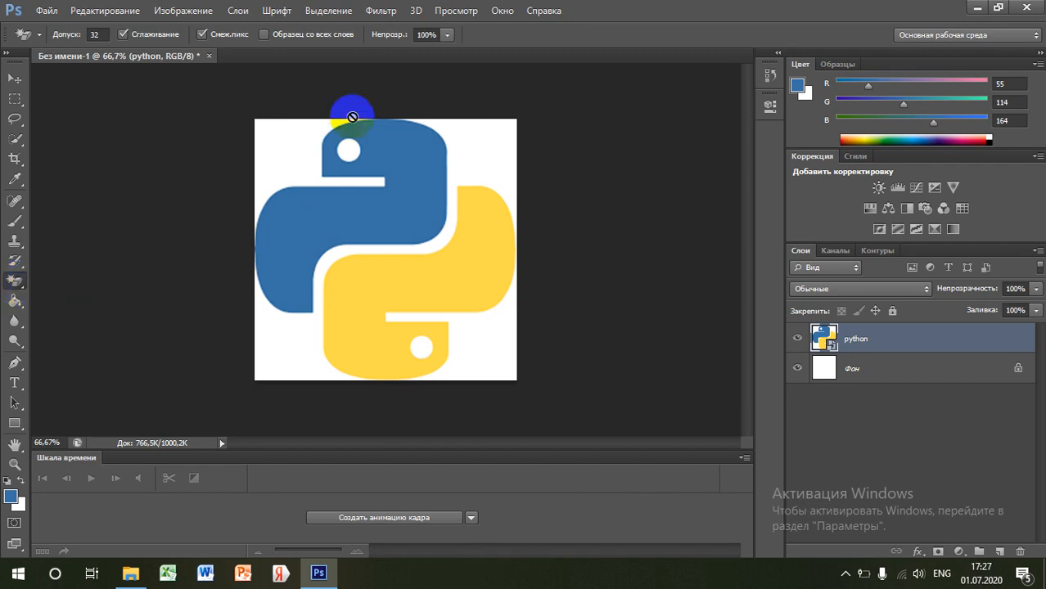
left_click(277, 153)
key("Return")
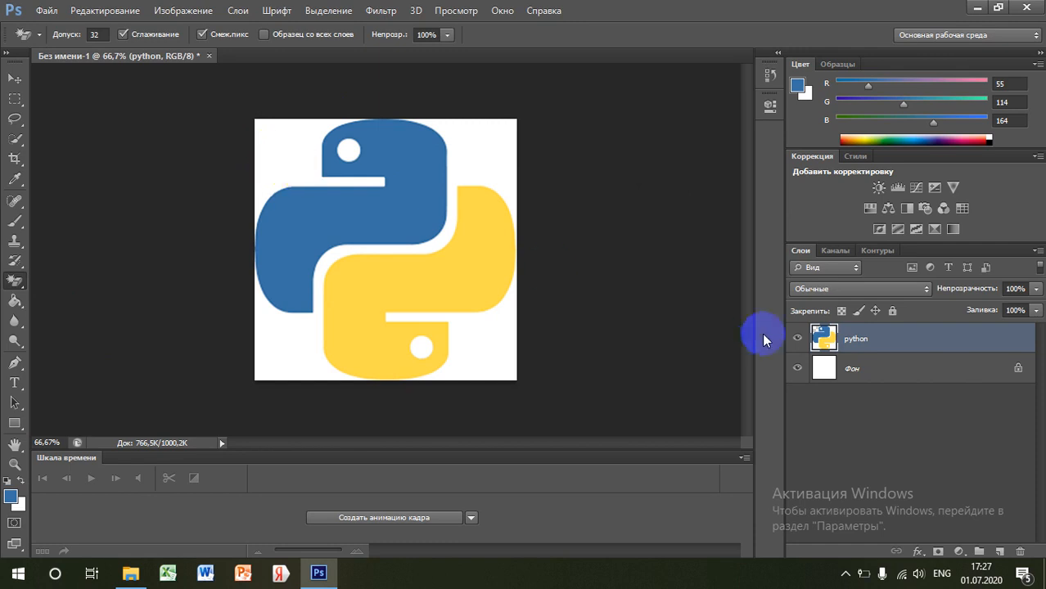
left_click(796, 369)
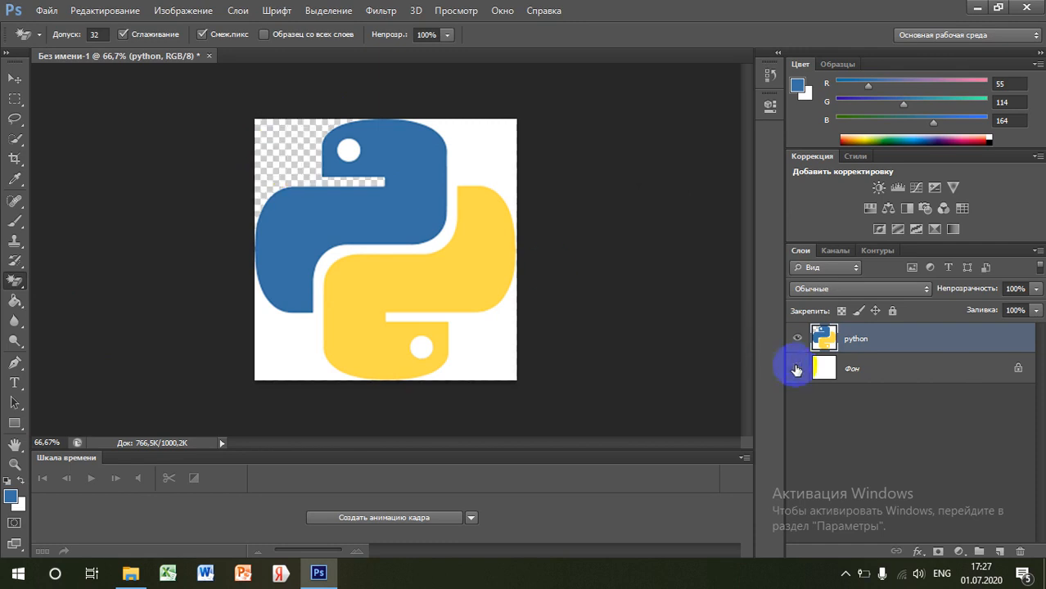
- Erase the remaining white areas around the logo and inside both snake eyes with the Magic Eraser
left_click(484, 159)
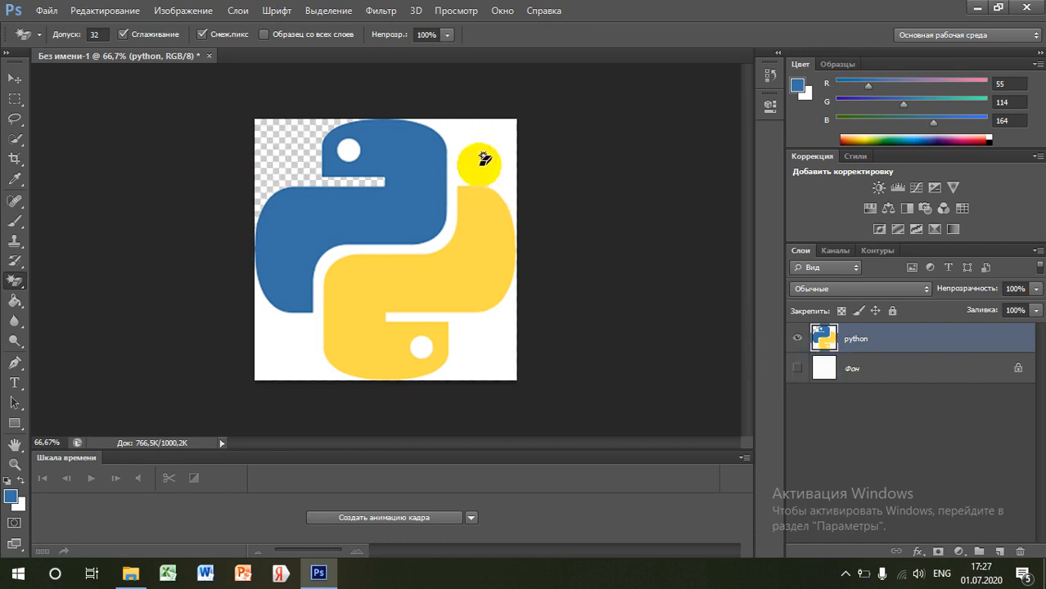
left_click(463, 357)
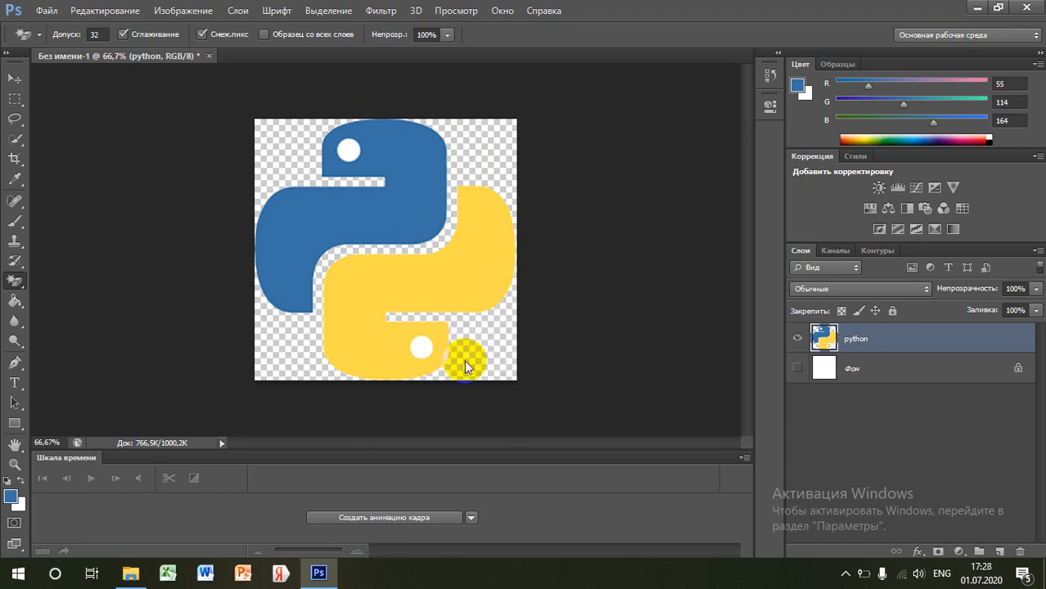
left_click(423, 350)
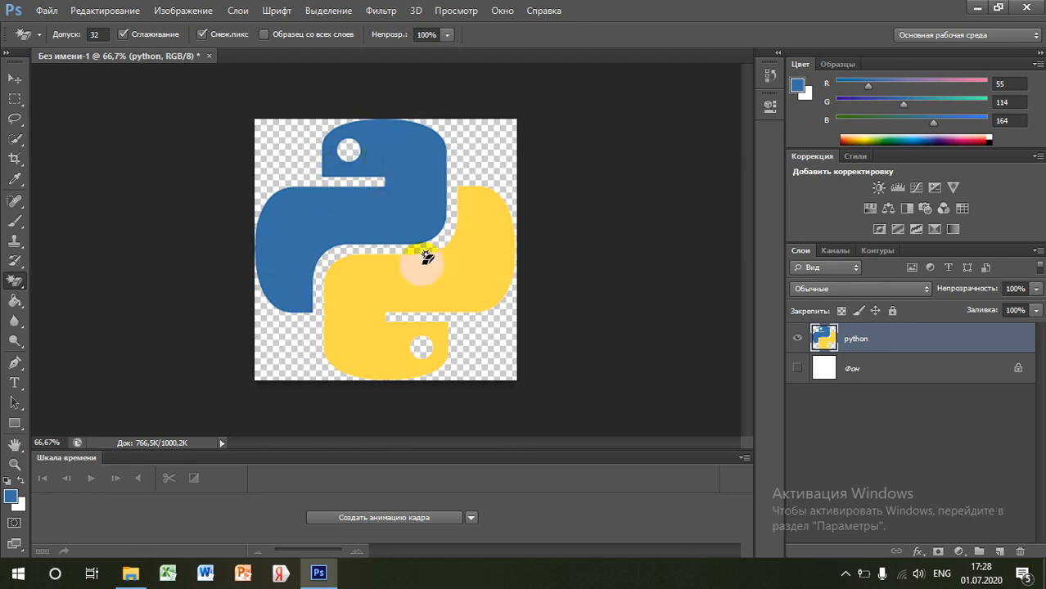
- Save the image to the desktop as a PNG named python1, keeping the existing python file, with smallest/slow compression and no interlacing
left_click(46, 10)
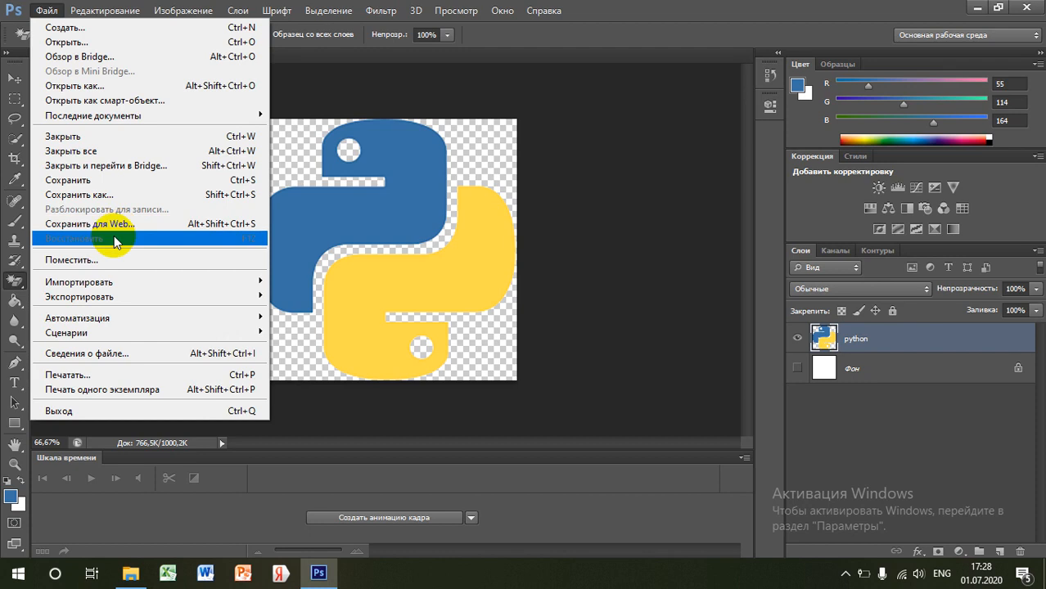
left_click(232, 202)
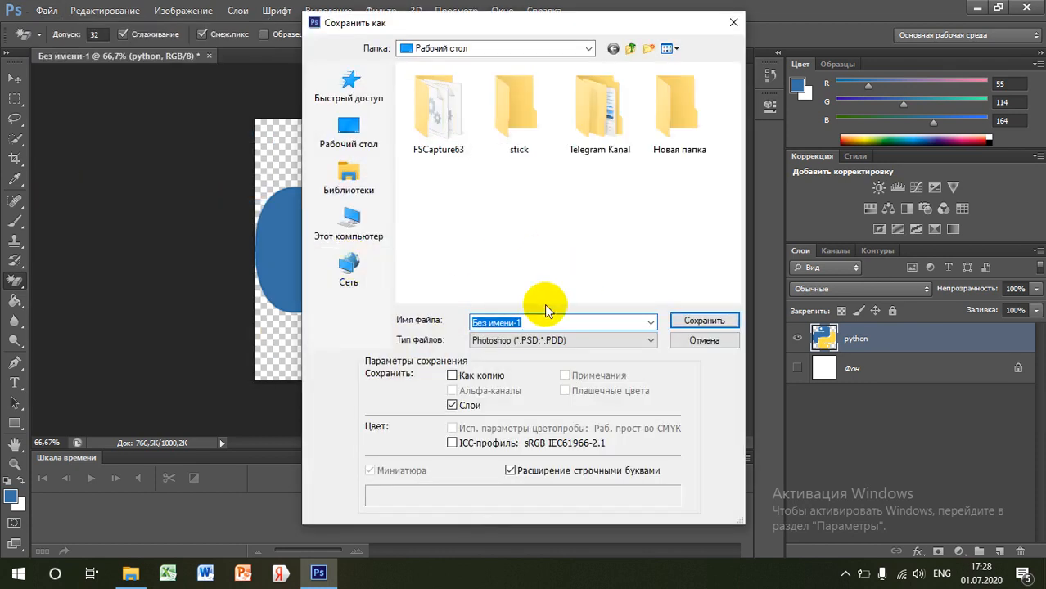
left_click(519, 342)
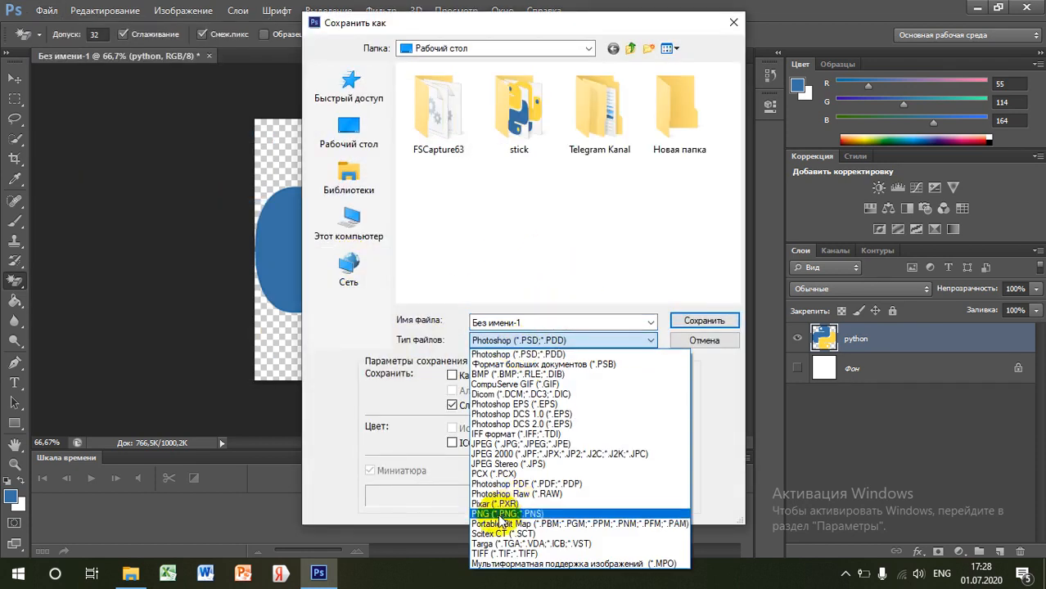
left_click(491, 493)
left_click(545, 323)
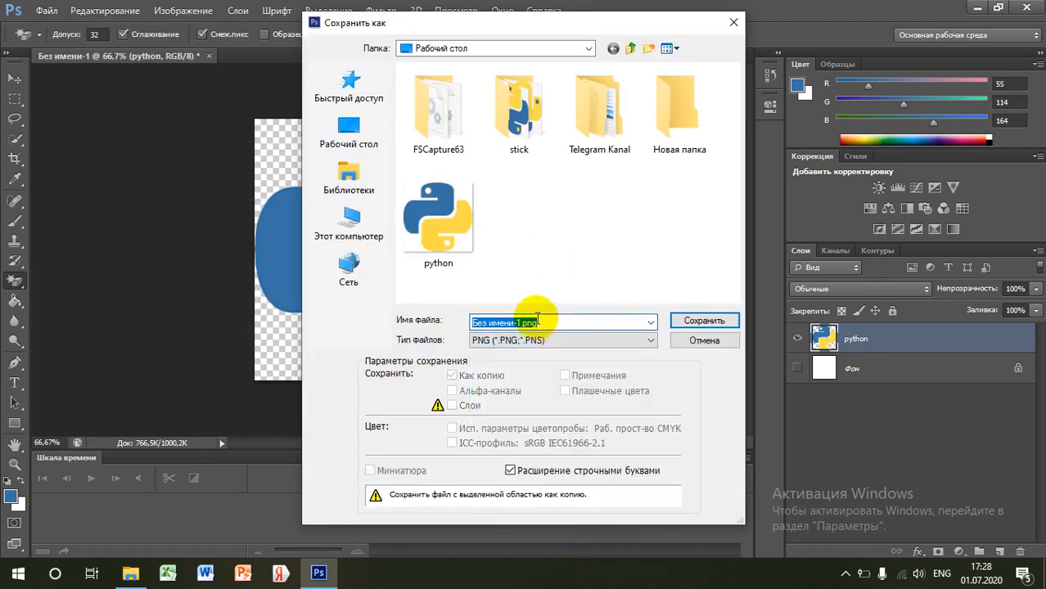
type("pyt")
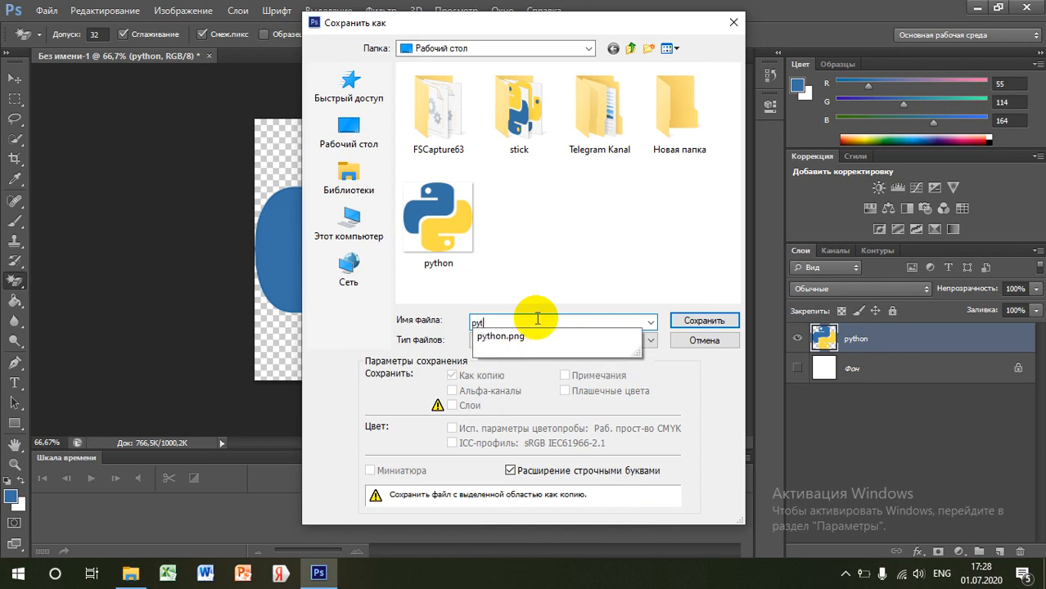
type("hon")
key("Return")
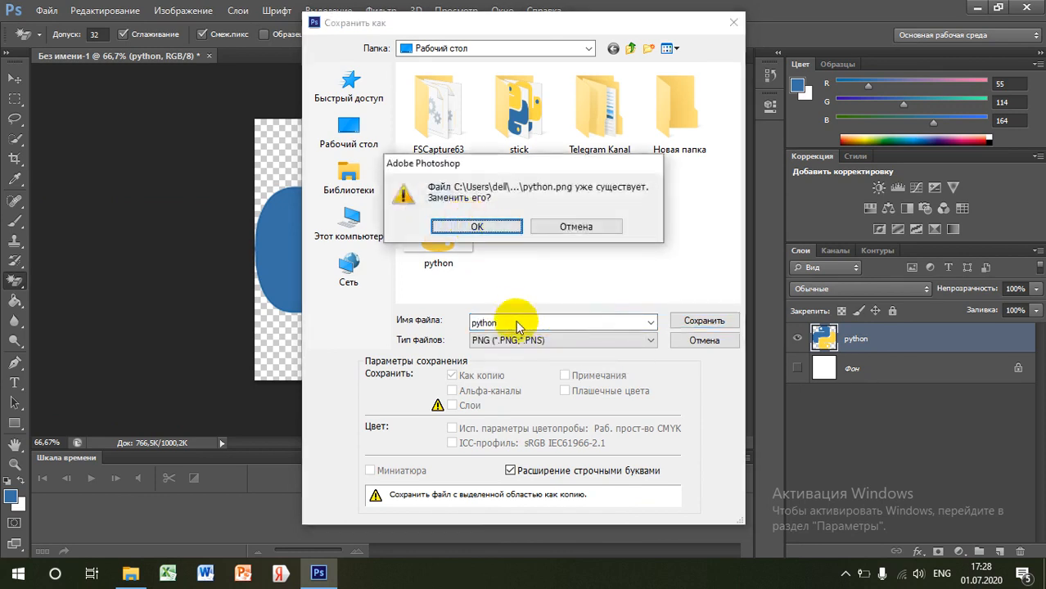
left_click(545, 226)
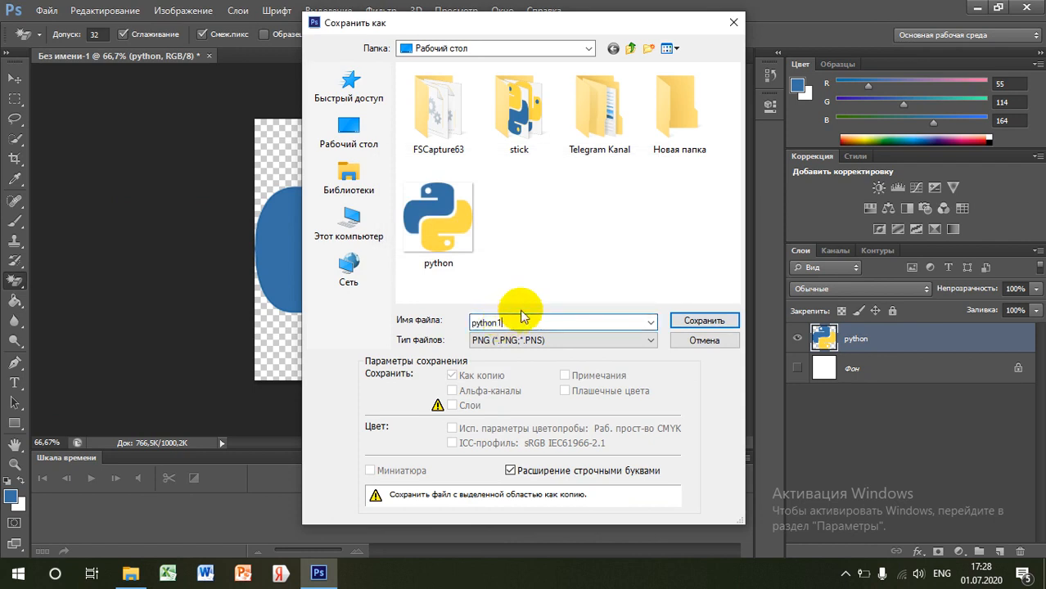
type("1")
key("Return")
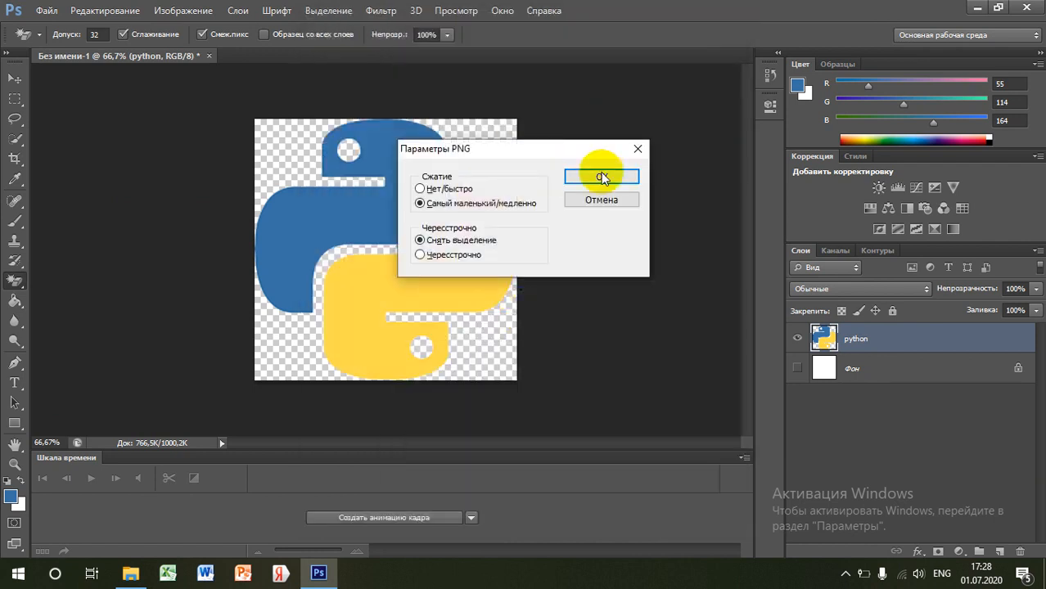
left_click(601, 178)
- Open the python1 image from the desktop at full window size to check its background, and close the viewer
left_click(974, 7)
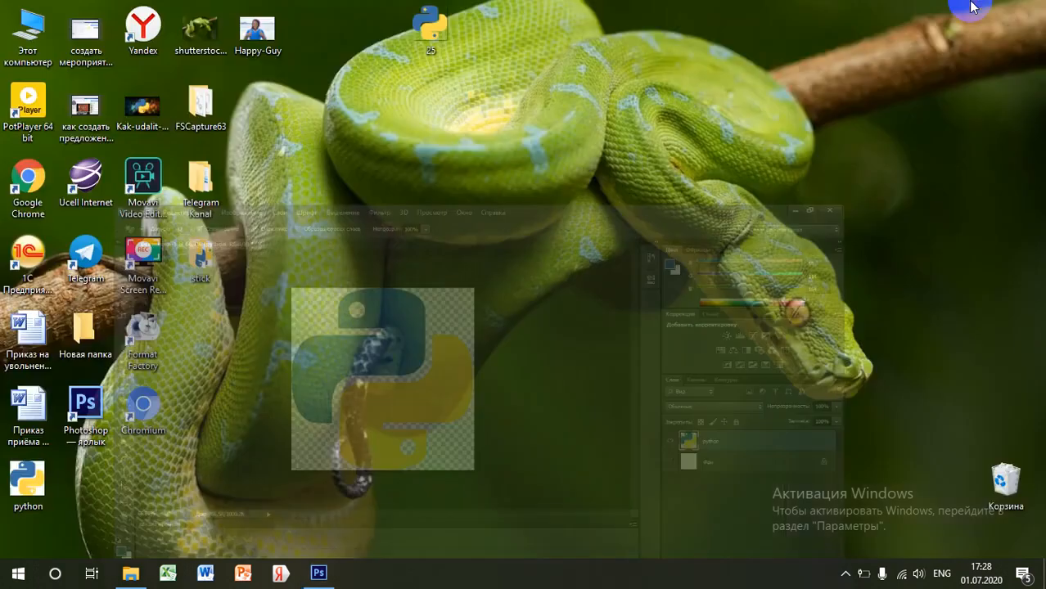
left_click(85, 498)
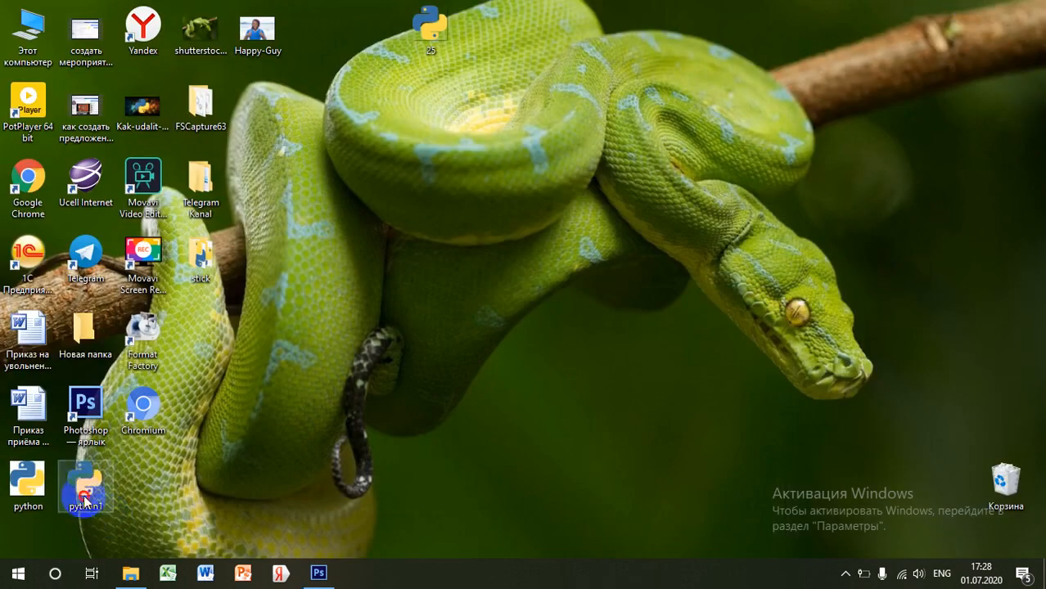
left_click_drag(85, 501, 326, 185)
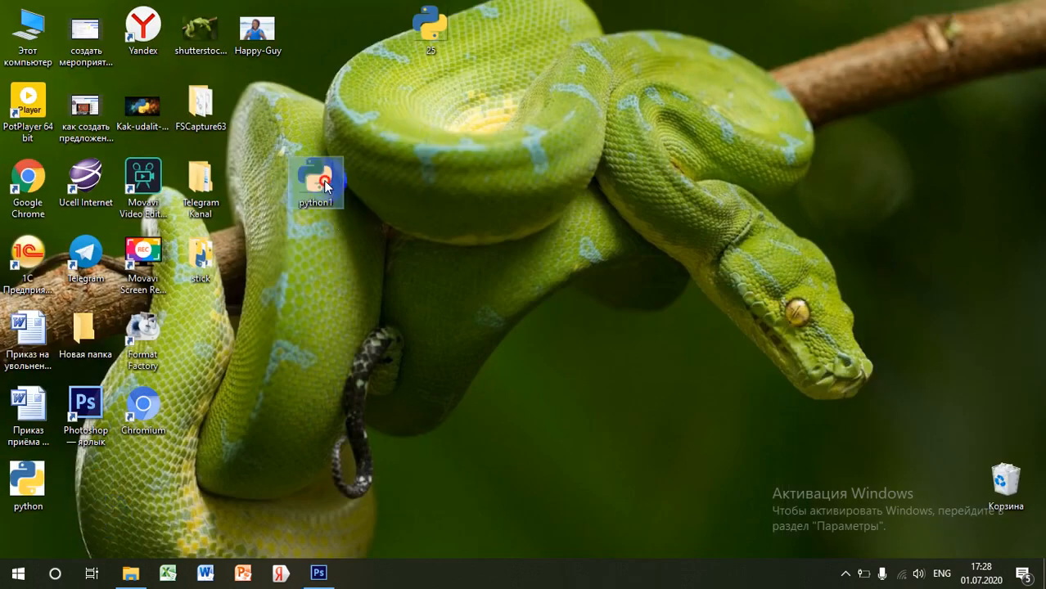
double_click(325, 184)
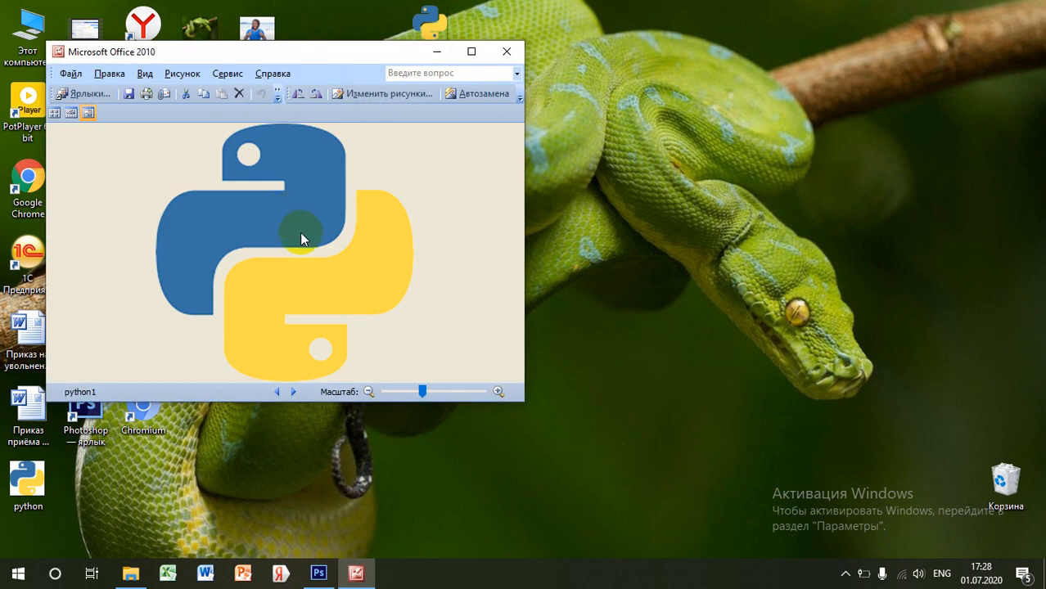
left_click(472, 52)
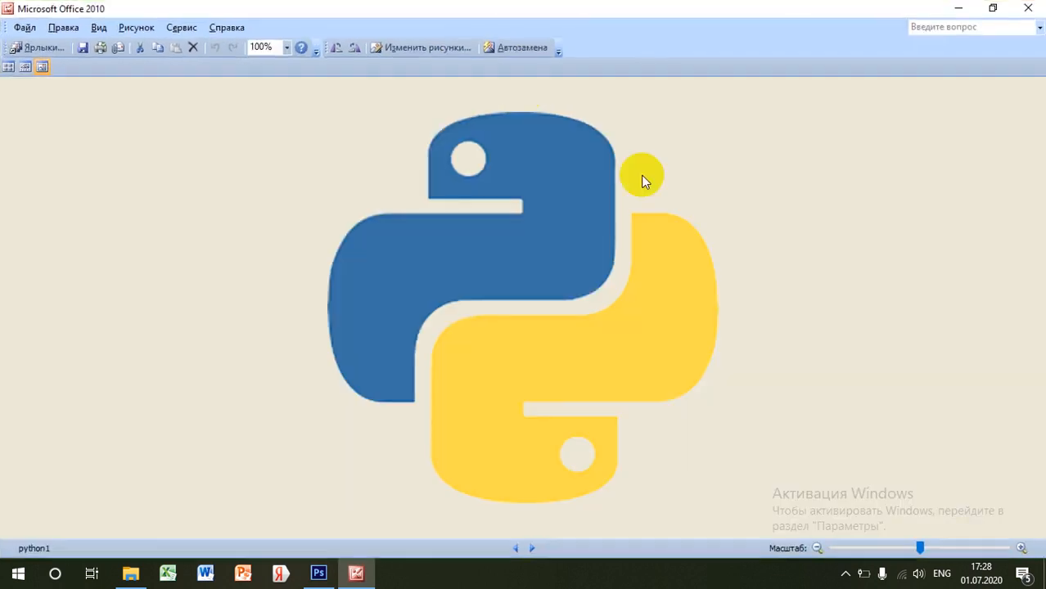
left_click(1028, 8)
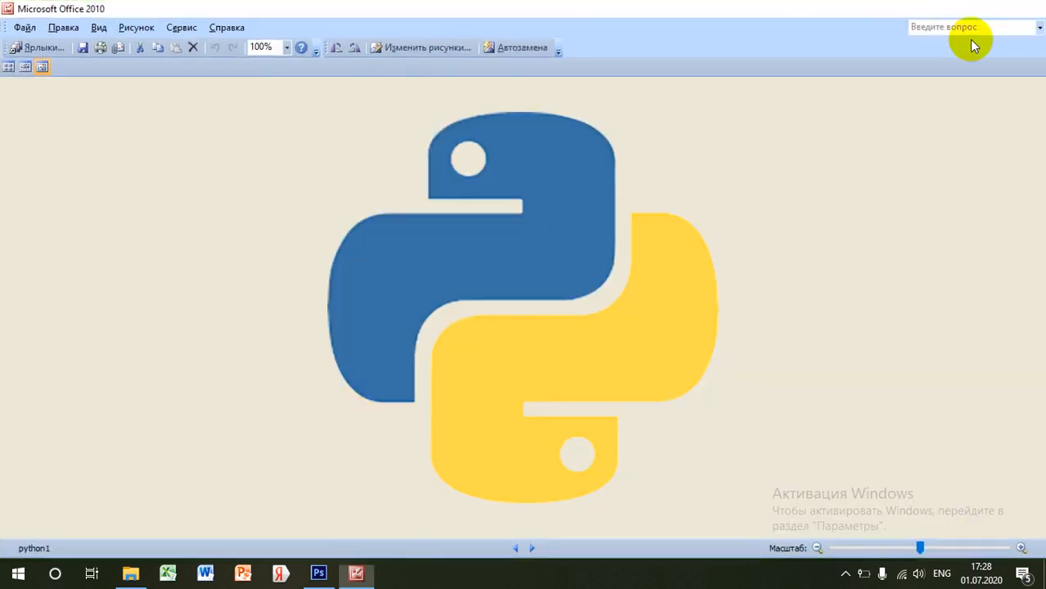
double_click(86, 253)
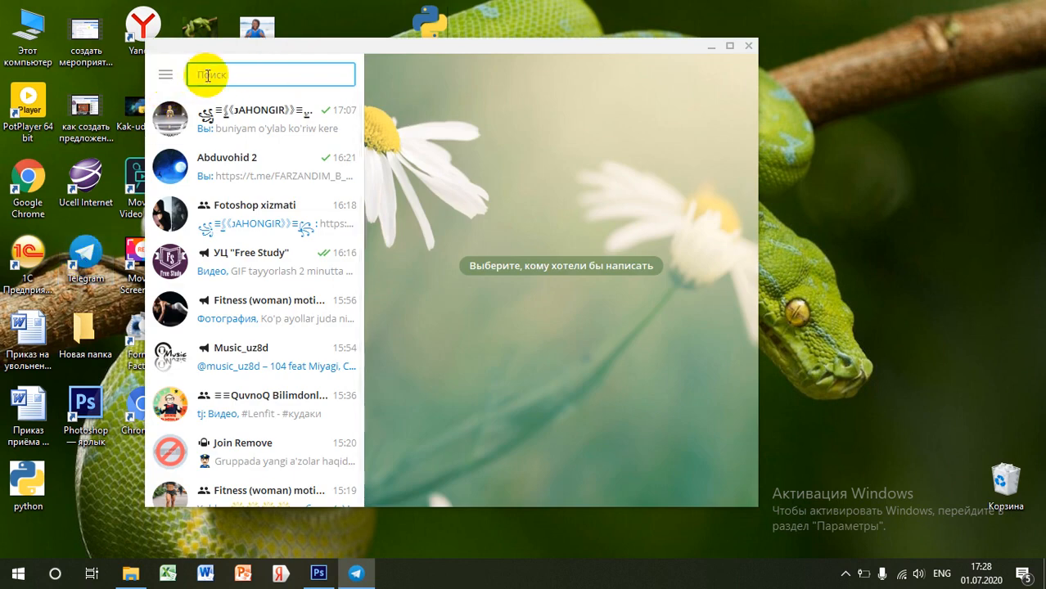
type("@")
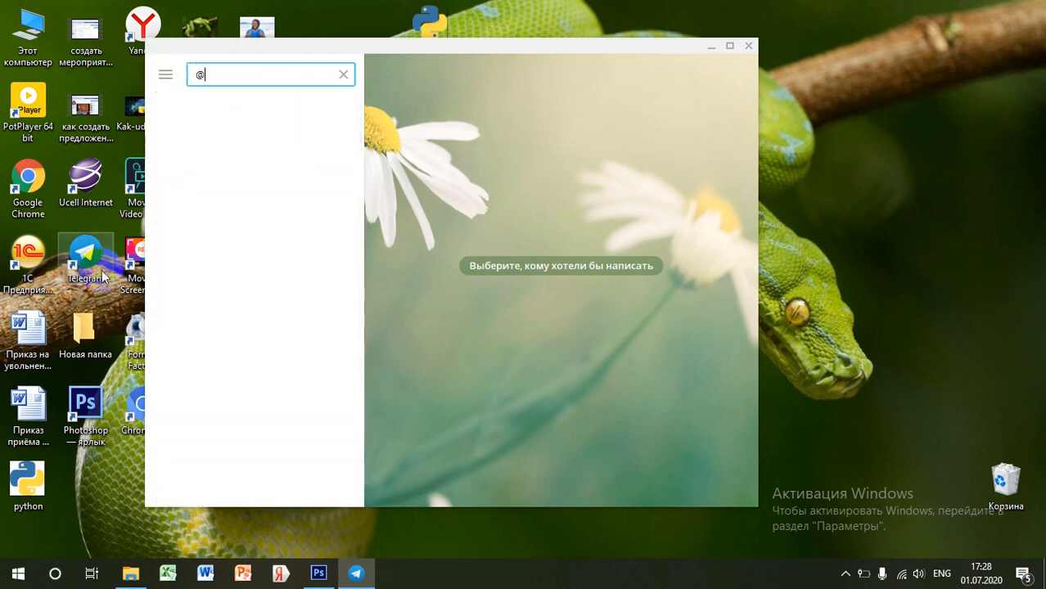
type("Sticker")
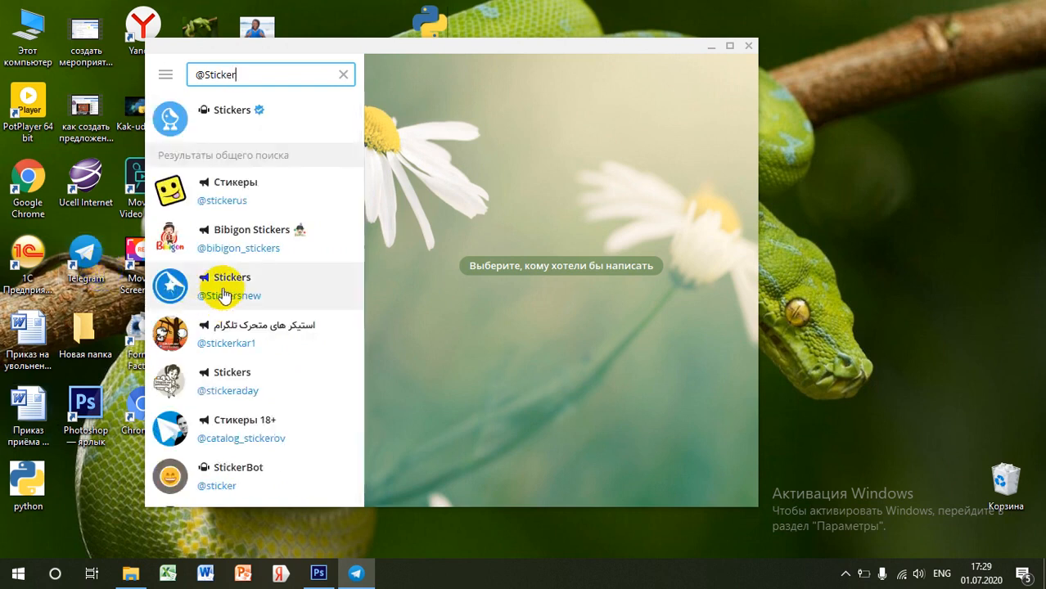
scroll(225, 302, "down", 3)
scroll(225, 298, "up", 3)
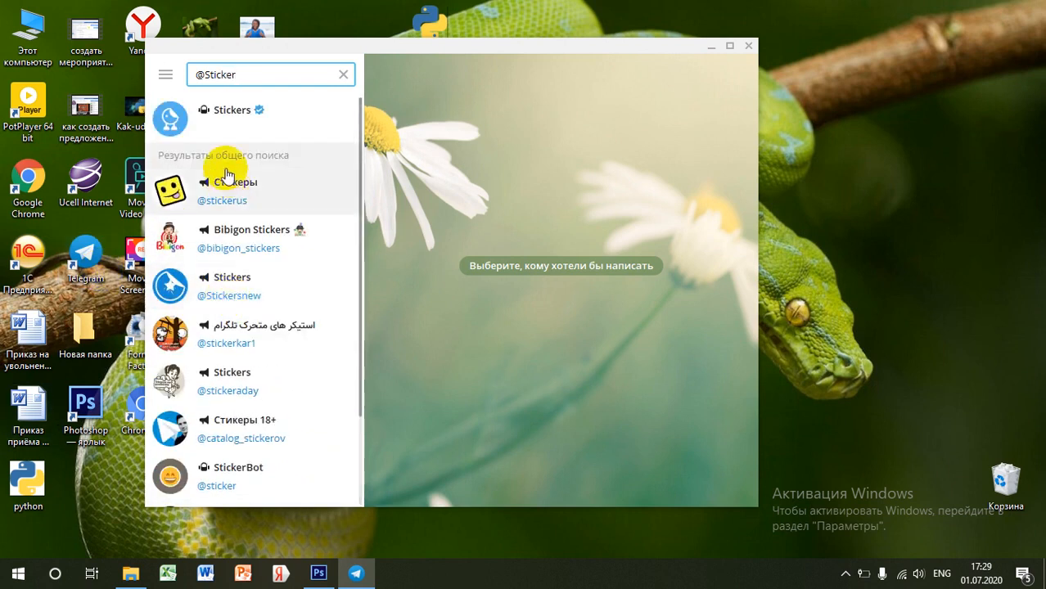
left_click(201, 123)
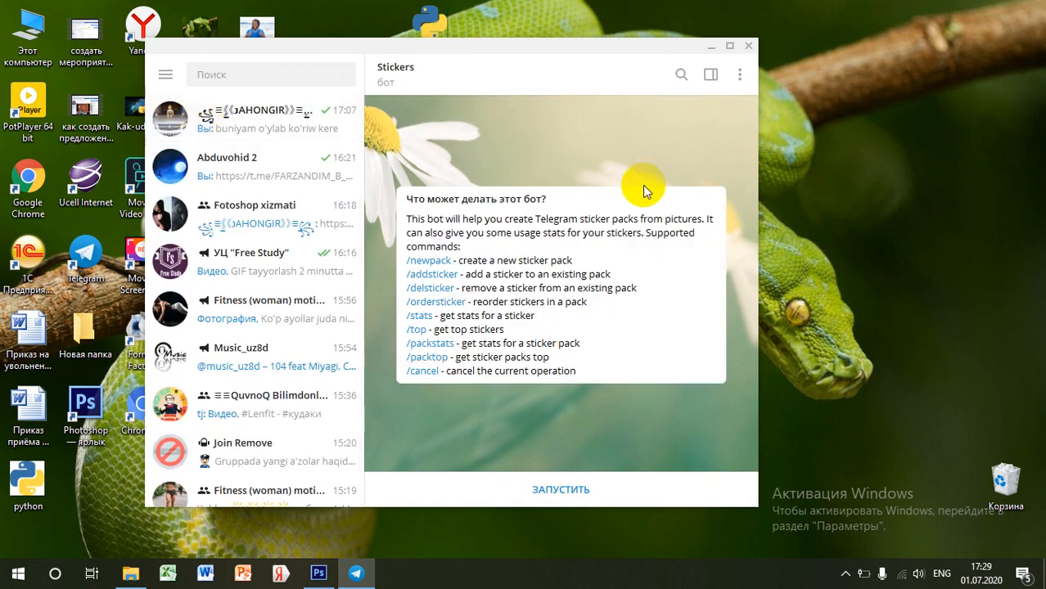
- Start a new sticker pack with the bot's /newpack command and name it Programma
left_click(426, 262)
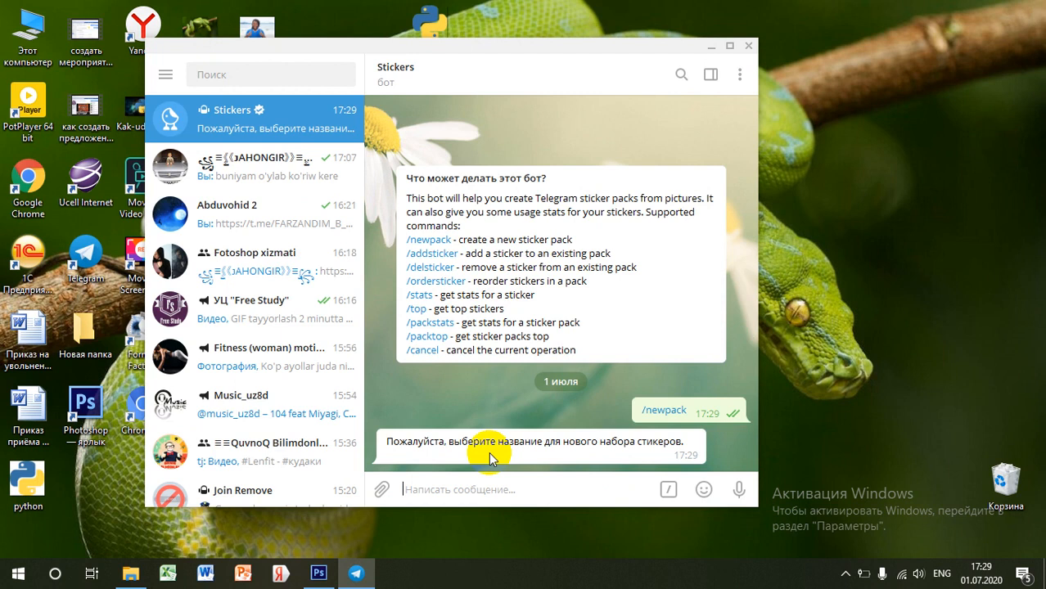
type("Progra")
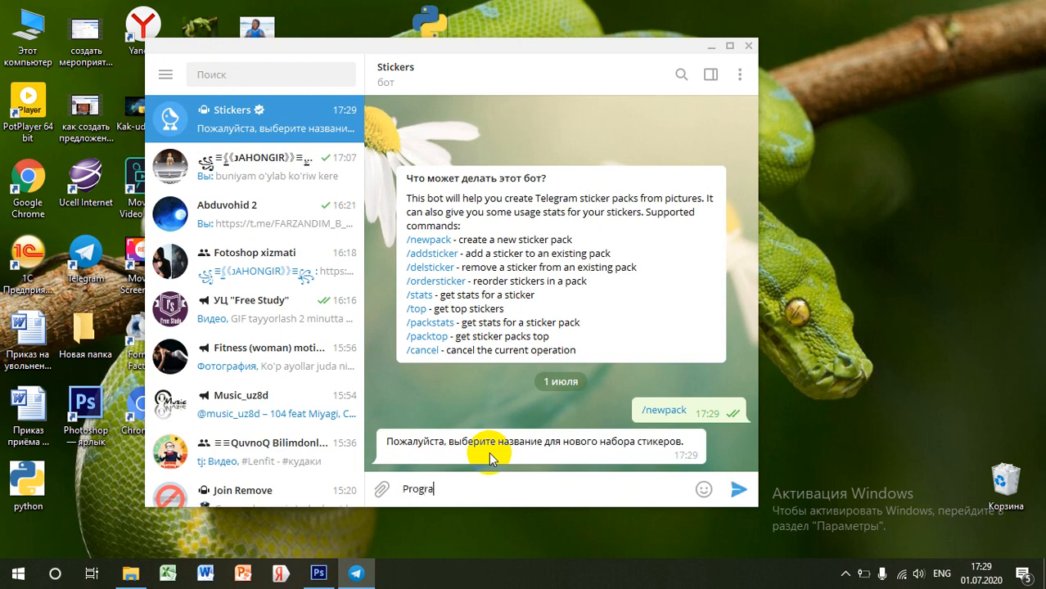
type("mma")
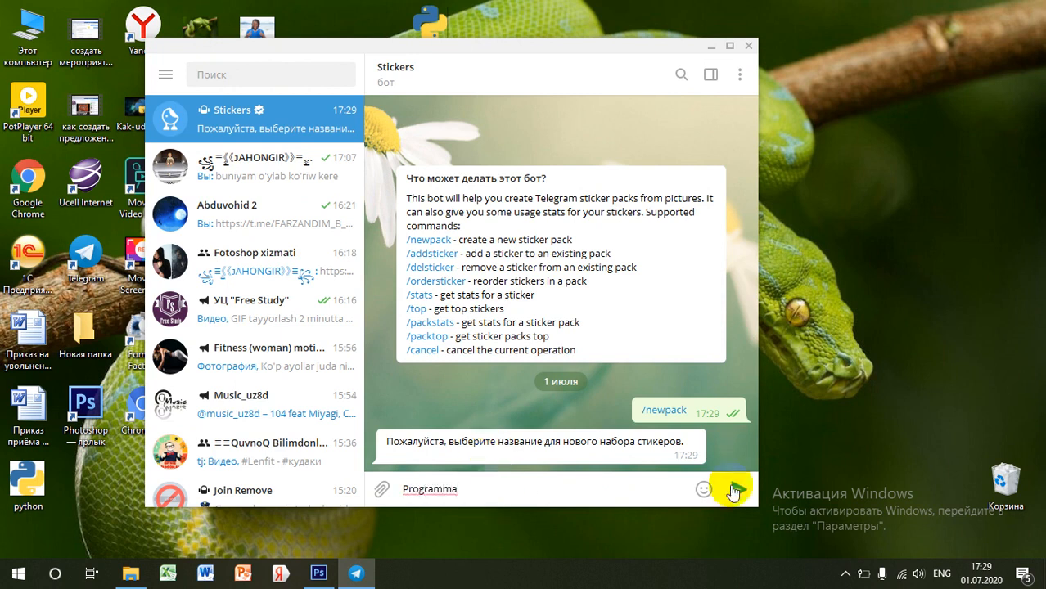
left_click(734, 489)
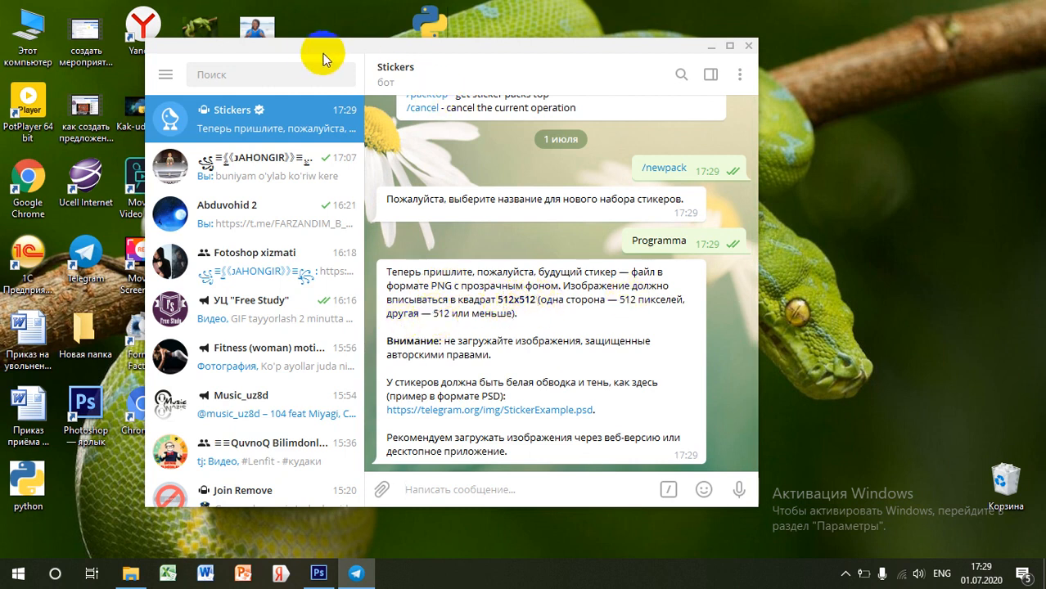
- Send the python1 image from the desktop to the Stickers bot as an uncompressed file
left_click_drag(313, 54, 491, 58)
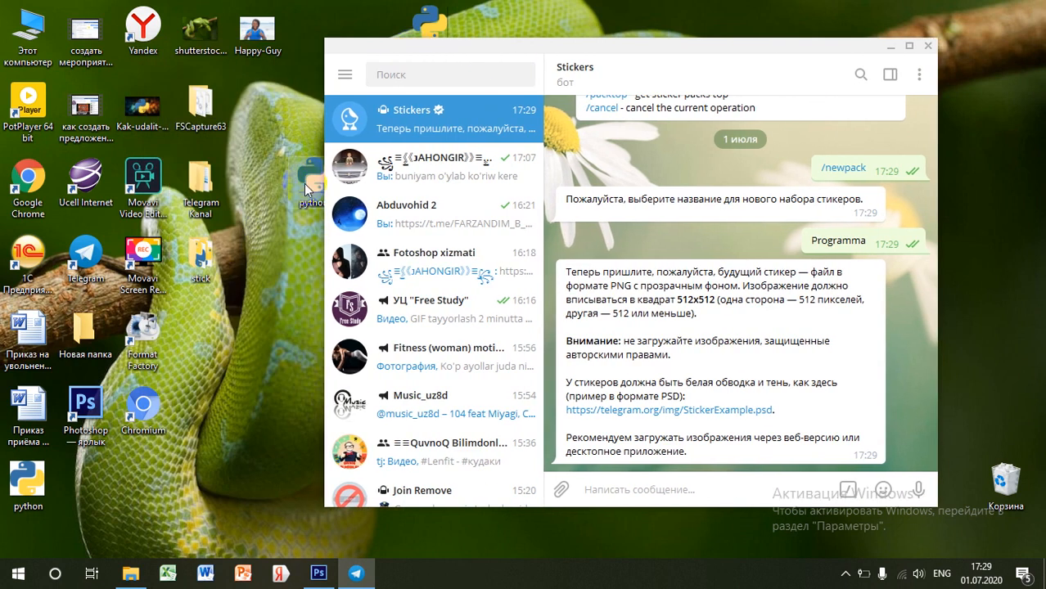
left_click_drag(304, 180, 730, 172)
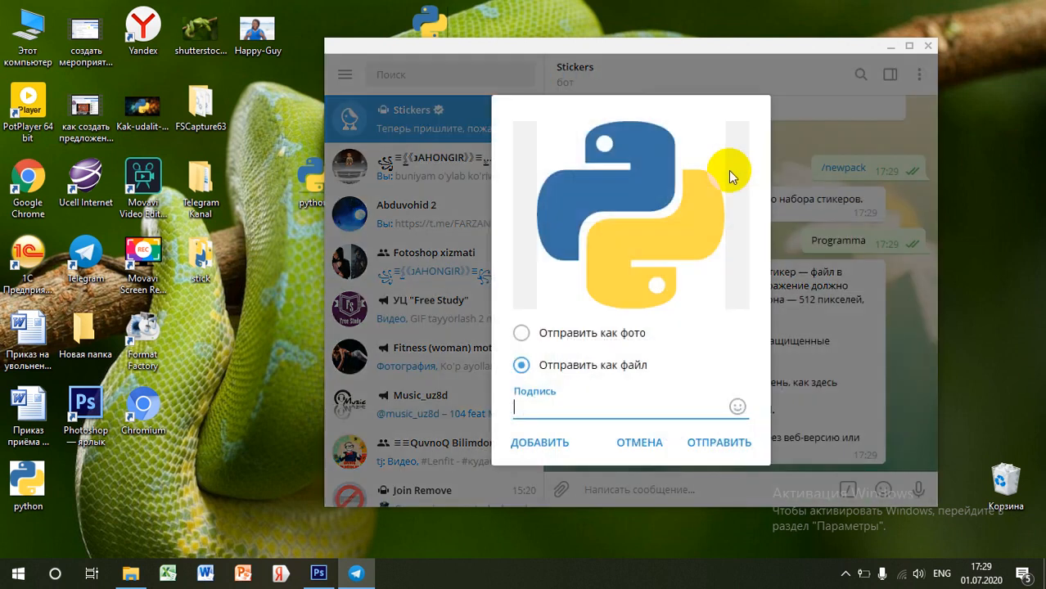
left_click(709, 442)
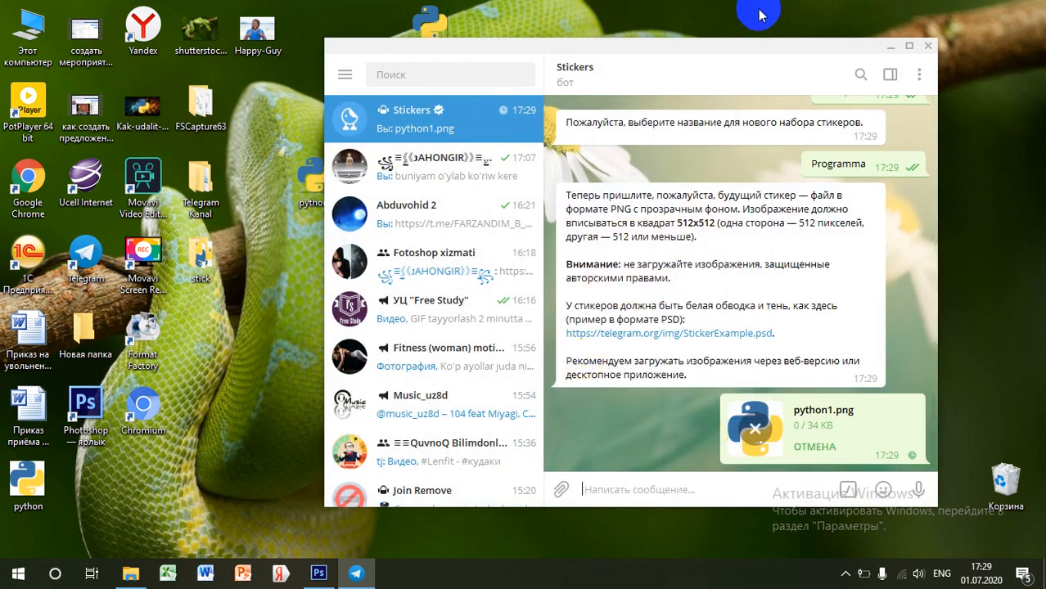
left_click_drag(706, 50, 550, 38)
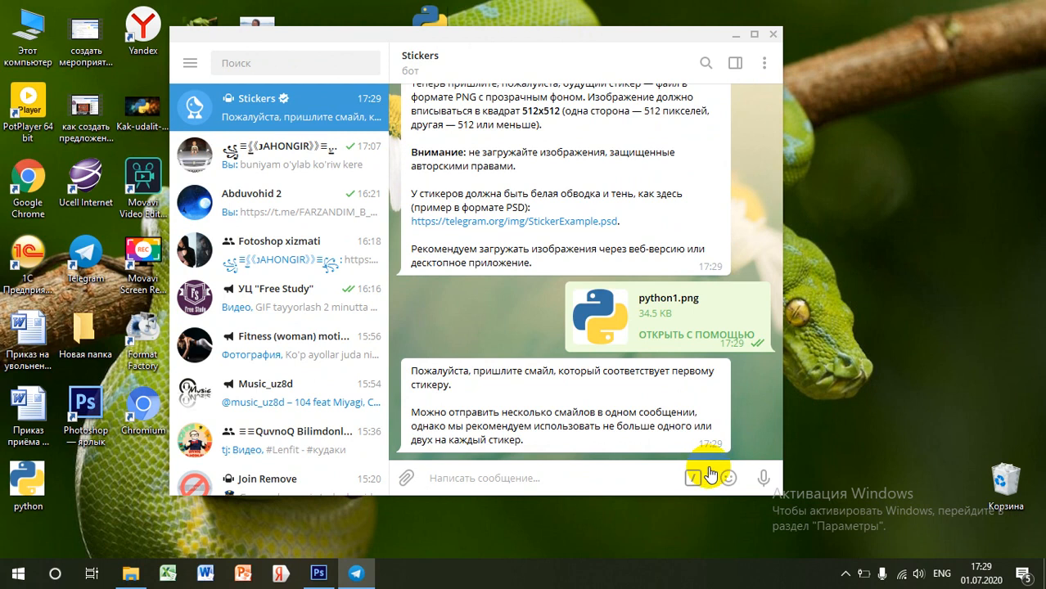
- Send the thumbs-up and horns-hand emojis to the bot as the matching emojis for the first sticker
mouse_move(725, 481)
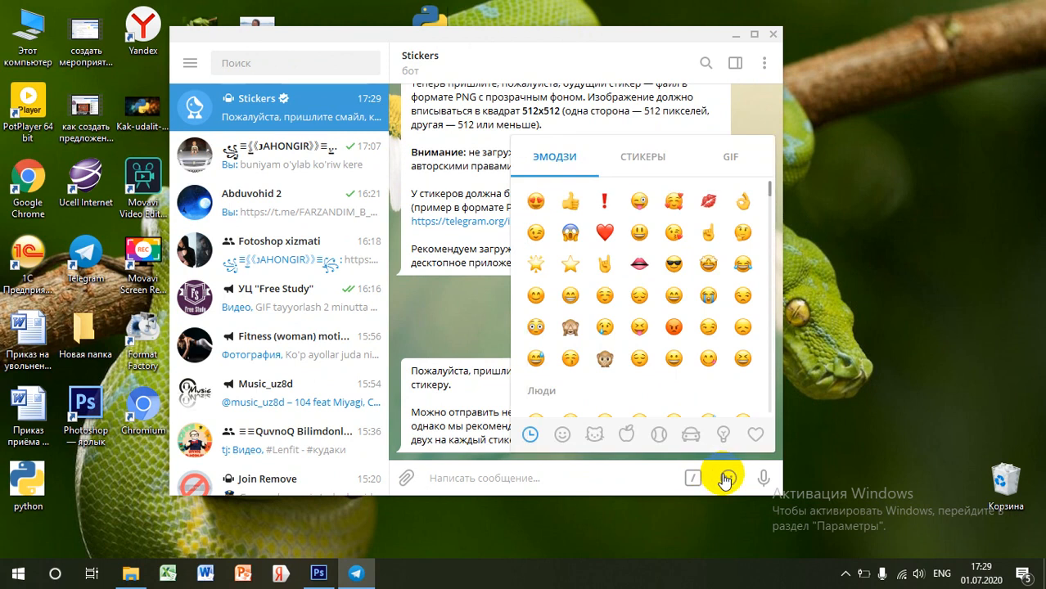
left_click(573, 205)
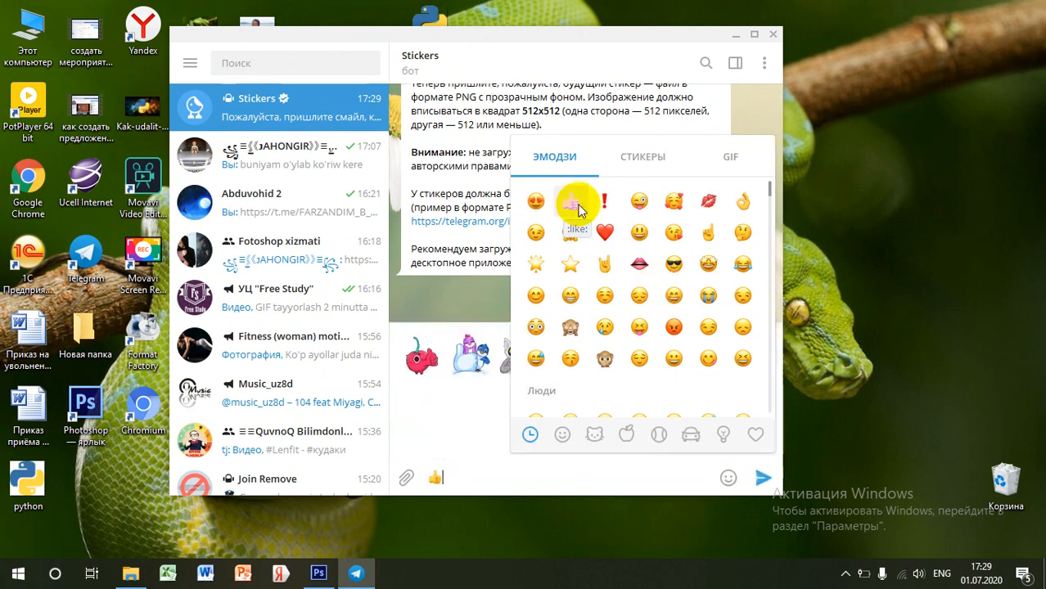
left_click(604, 264)
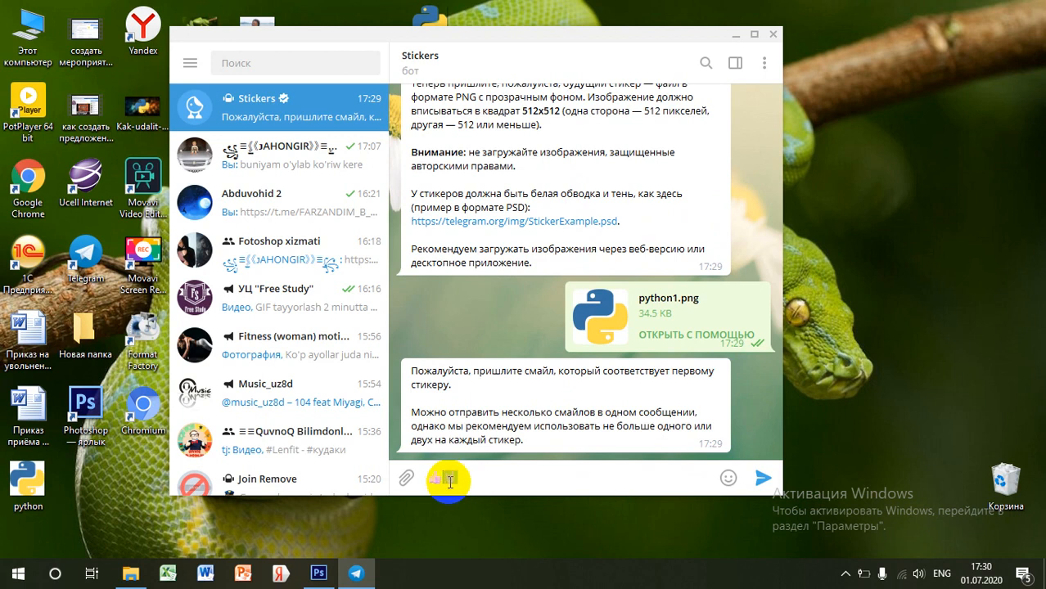
mouse_move(721, 473)
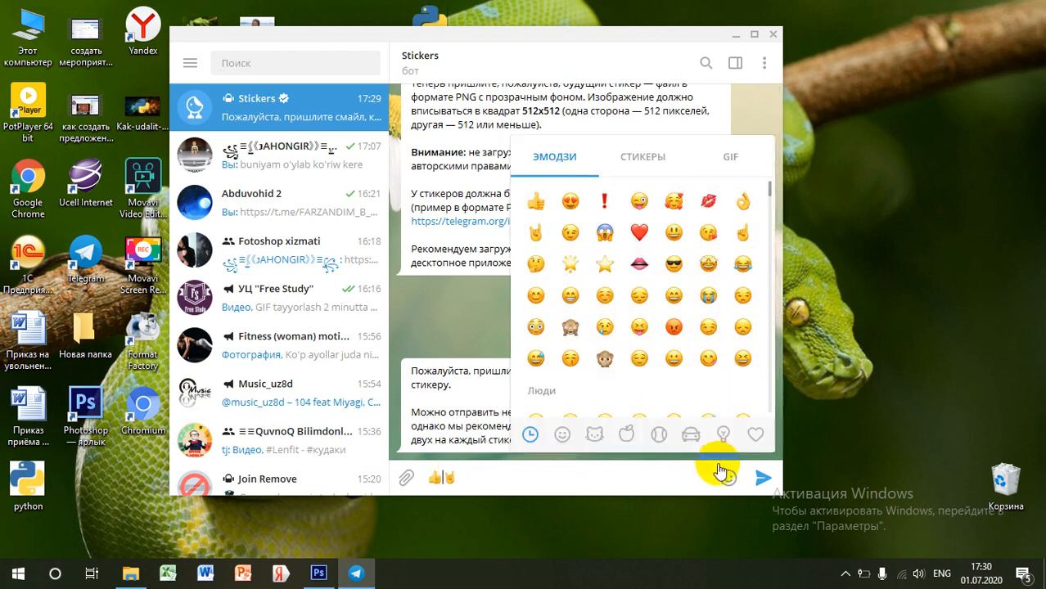
key("Return")
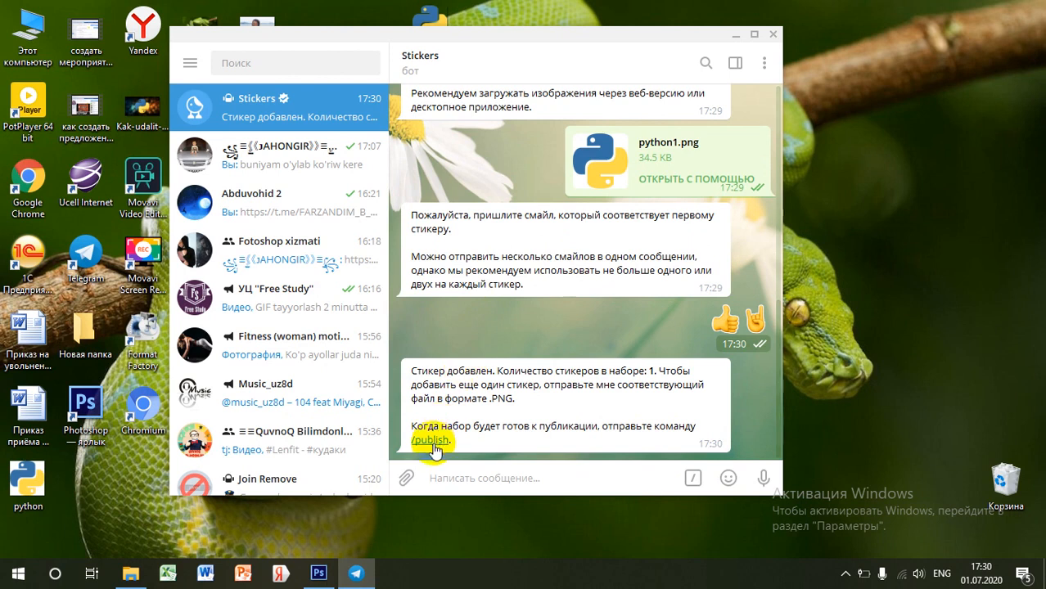
- Request publishing of the pack with /publish and pass over the pack icon with /skip
left_click(432, 440)
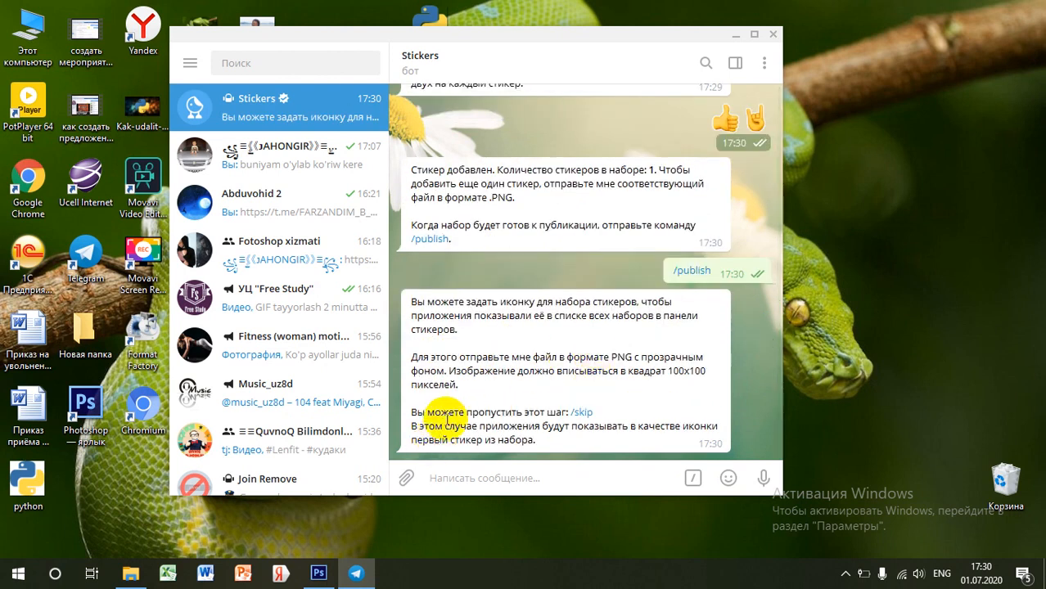
left_click(582, 414)
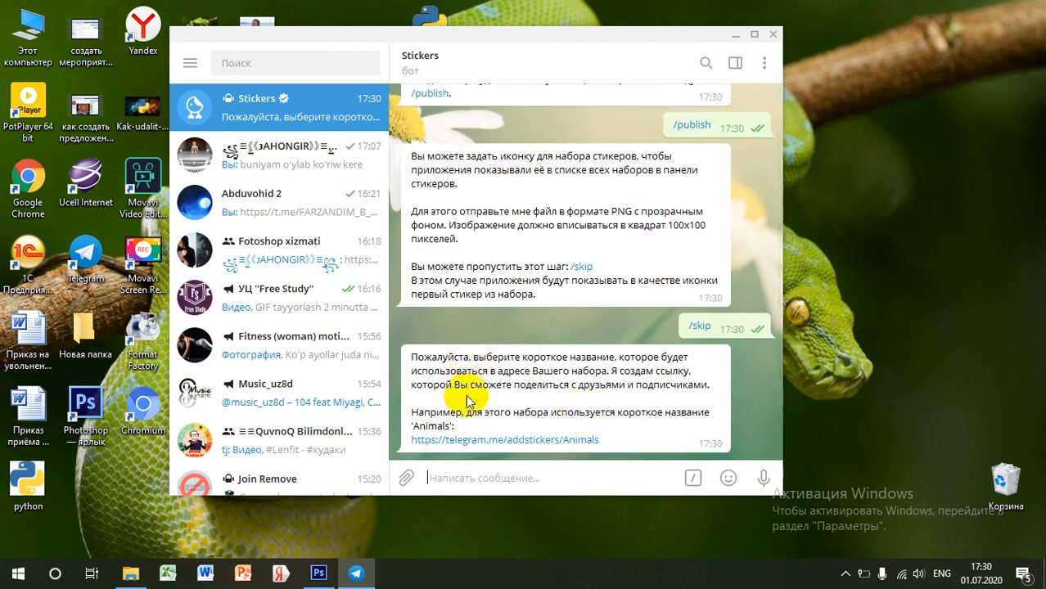
left_click(464, 443)
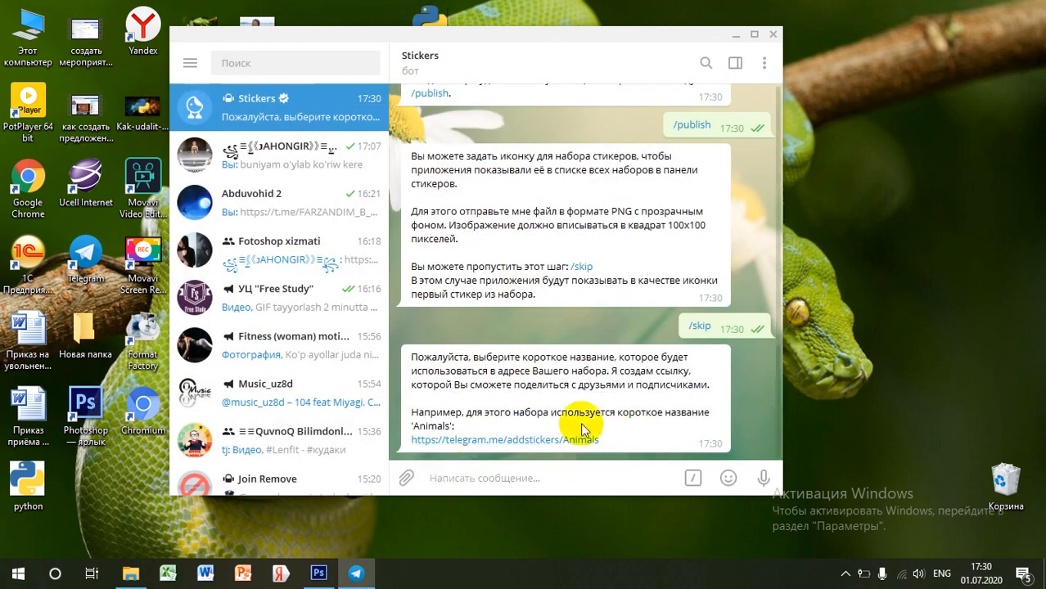
- Try python-logo as the pack's short link name, and submit pythonlogo in its place
left_click(516, 482)
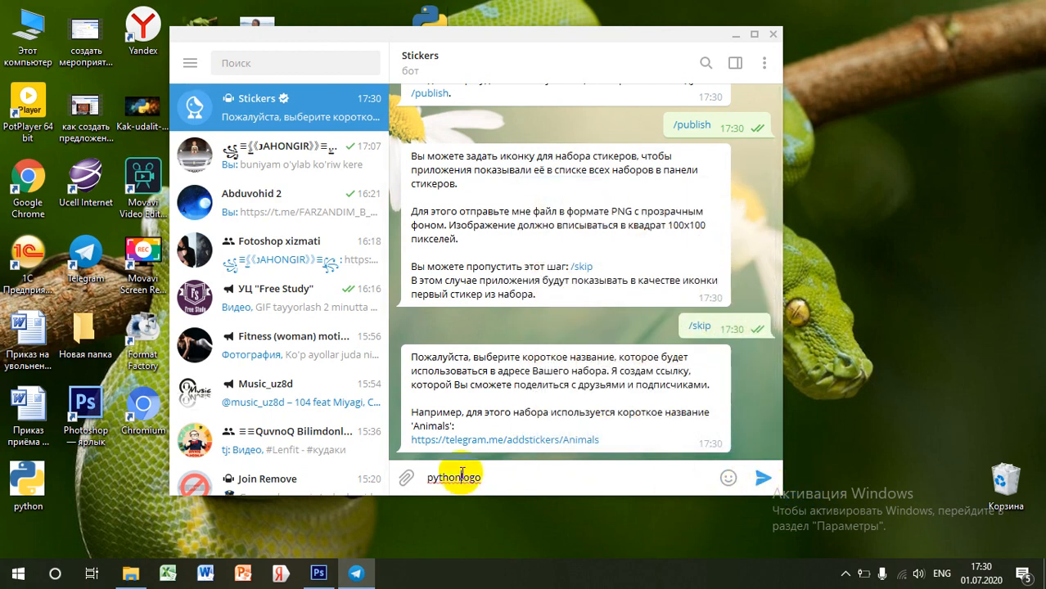
left_click(763, 477)
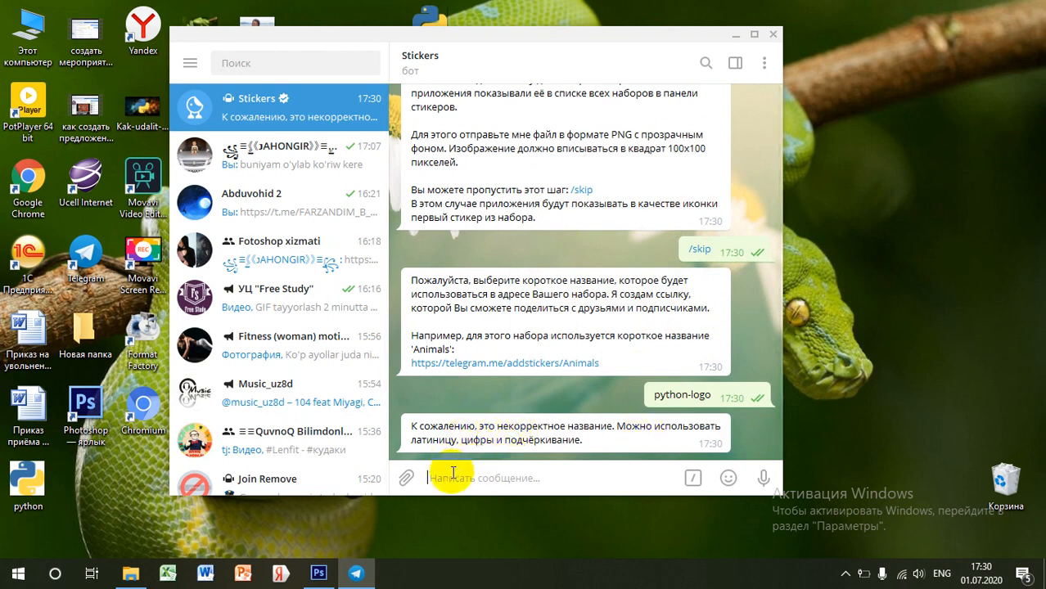
left_click(473, 511)
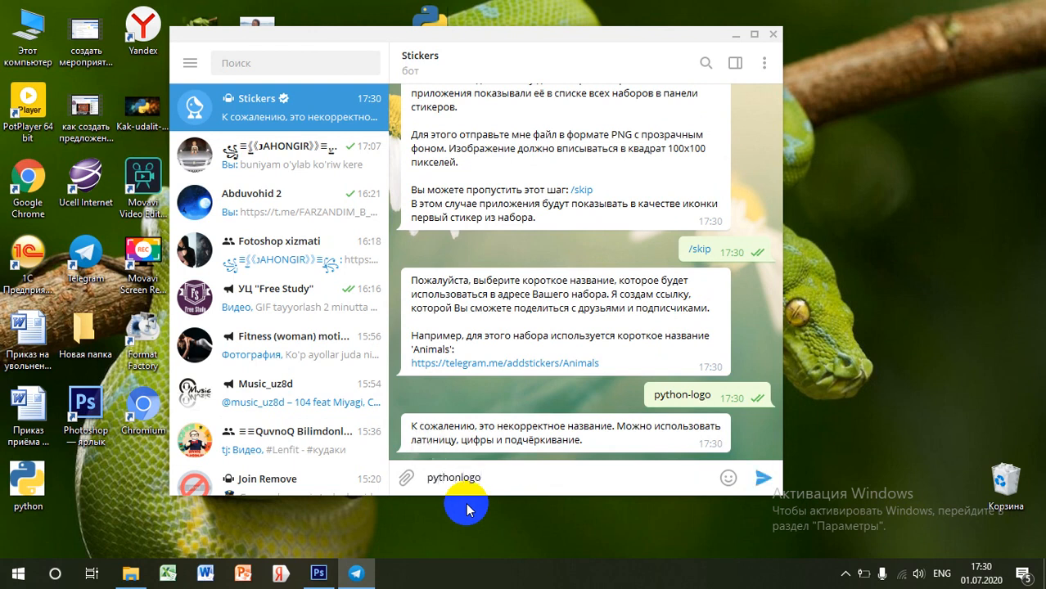
left_click(761, 478)
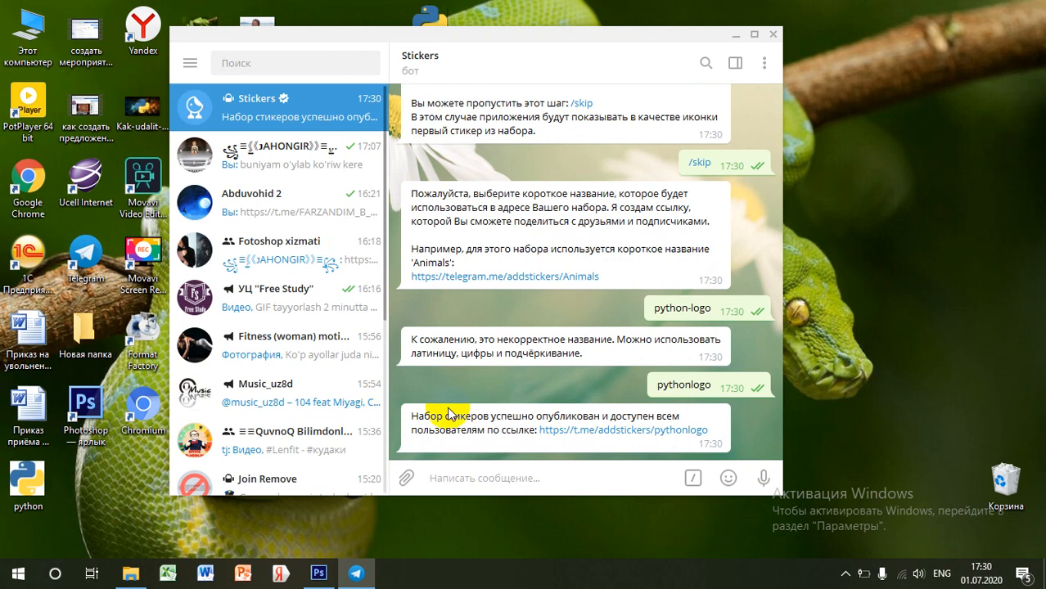
- Add the Programma pack from its published link and send its Python sticker to the bot through the thumbs-up emoji suggestions
left_click(582, 427)
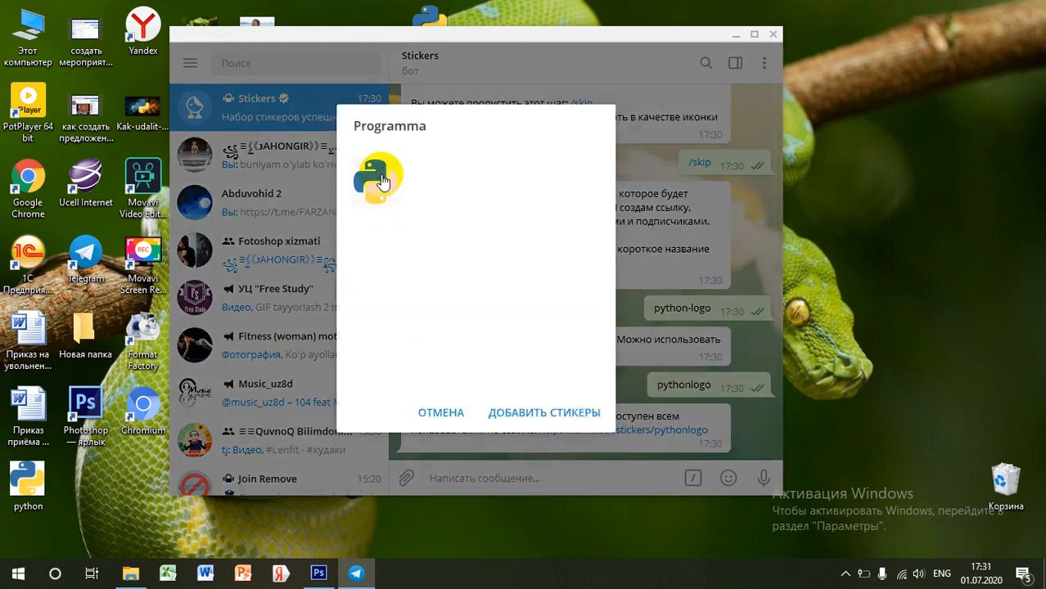
left_click(514, 414)
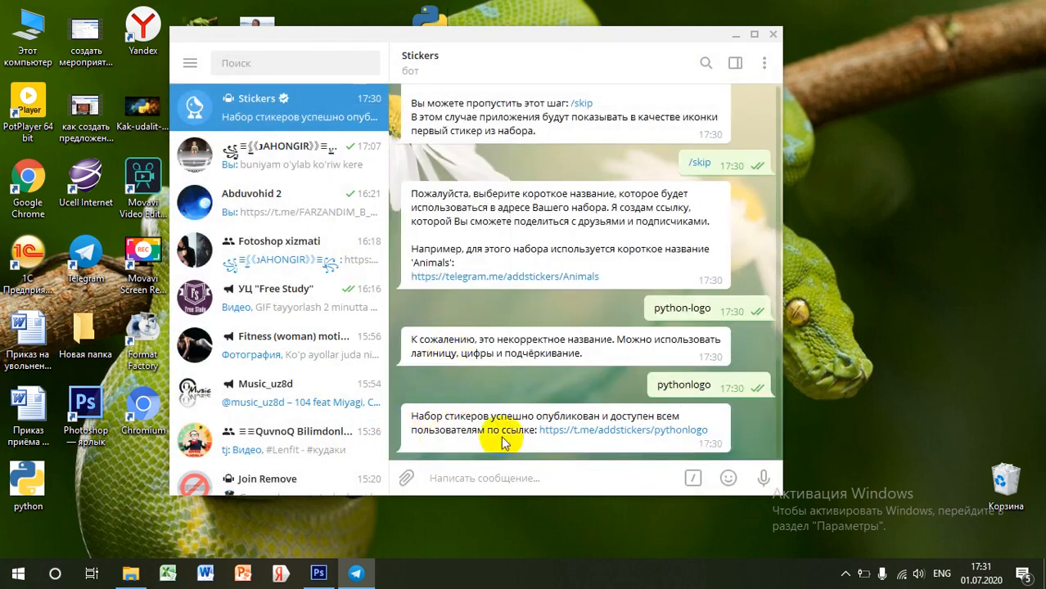
mouse_move(727, 478)
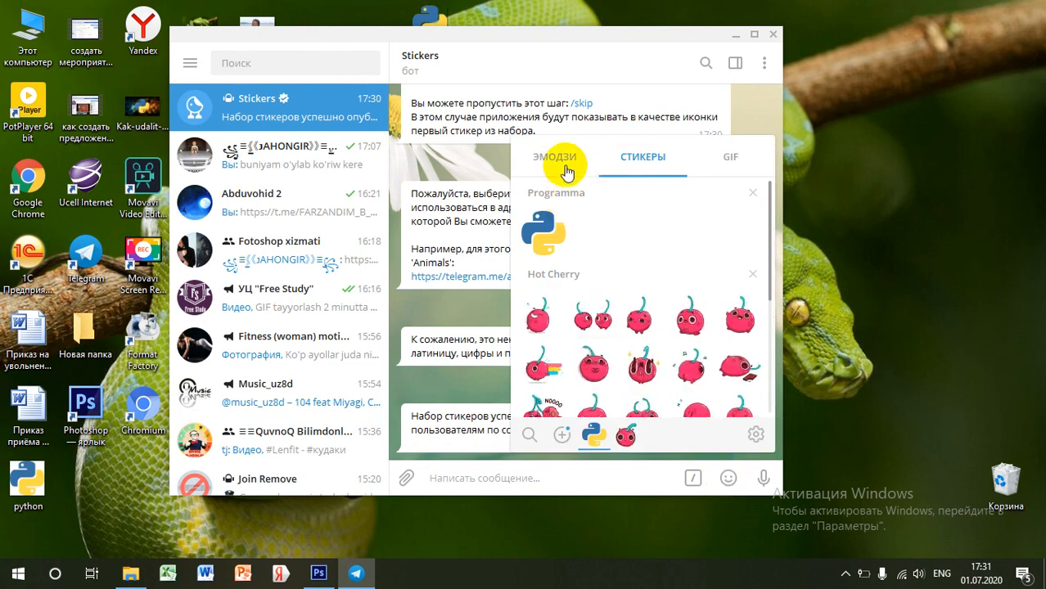
left_click(556, 161)
left_click(537, 204)
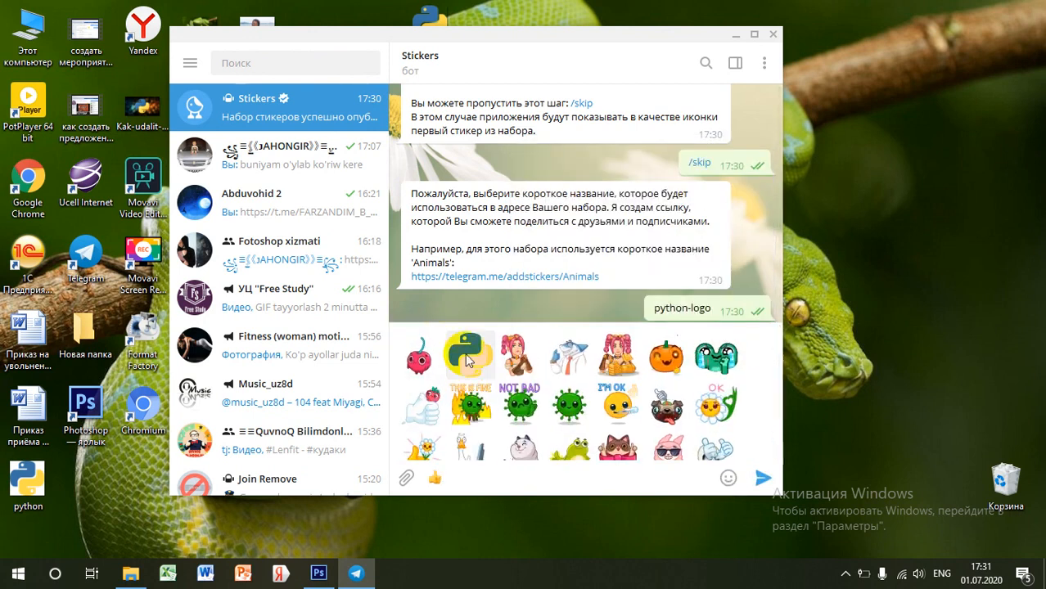
left_click(466, 370)
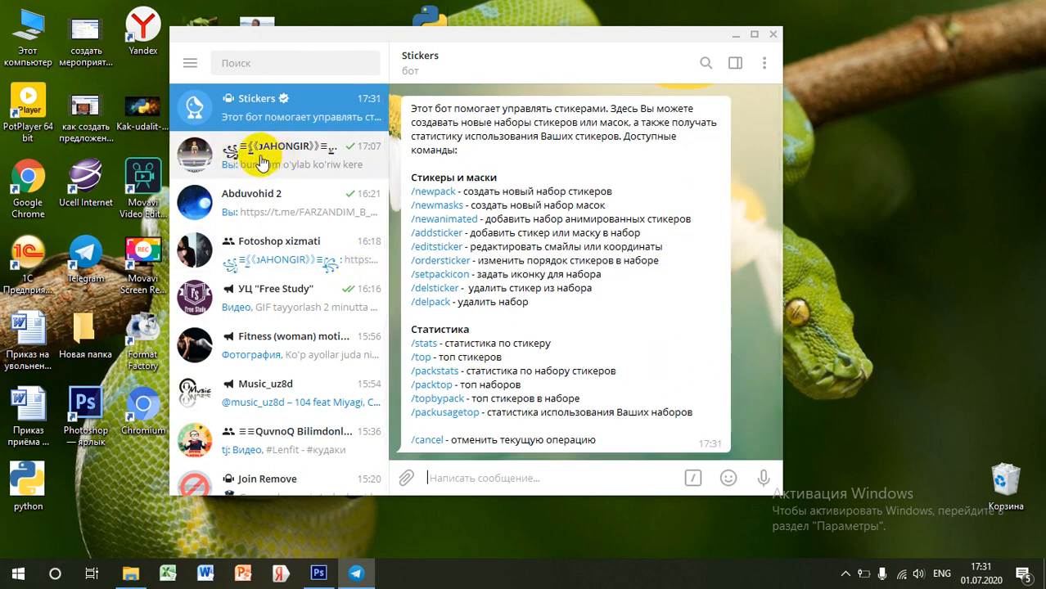
- Open the private chat last messaged at 16:21 and send the Python sticker there through the thumbs-up emoji suggestions
left_click(260, 201)
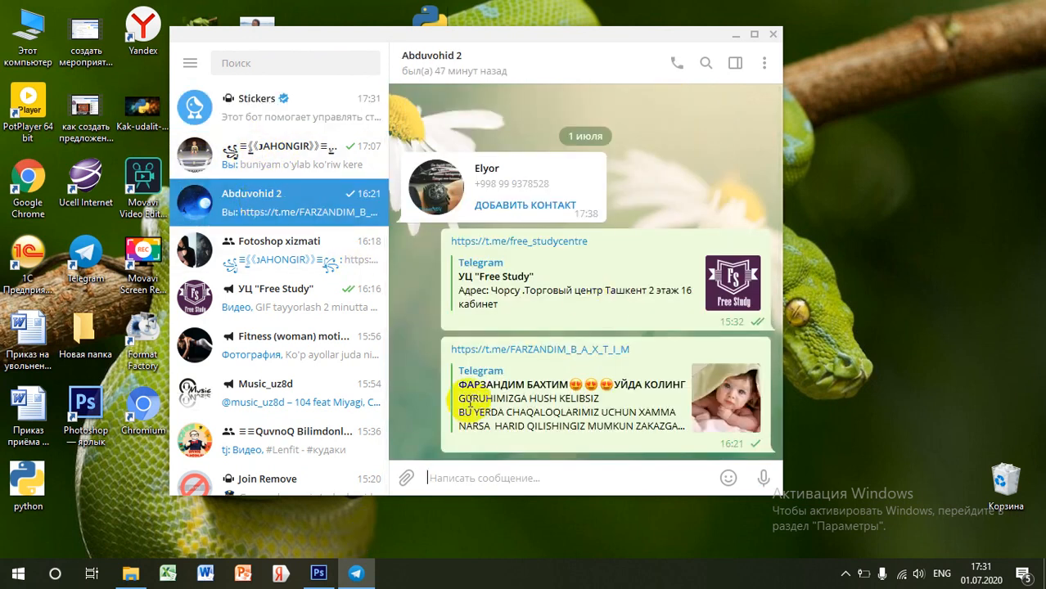
left_click(814, 474)
mouse_move(729, 478)
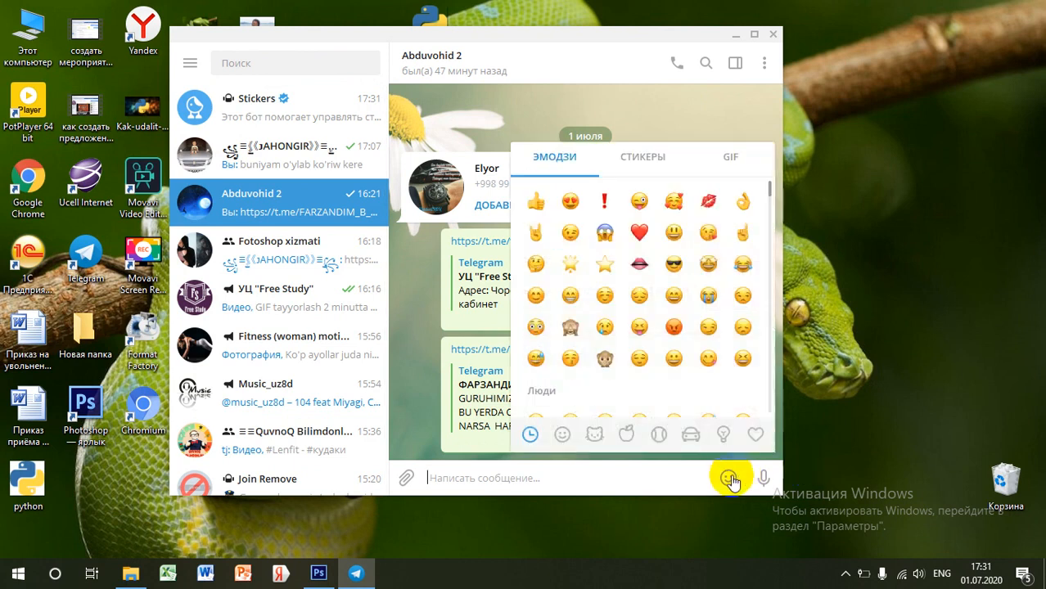
left_click(532, 204)
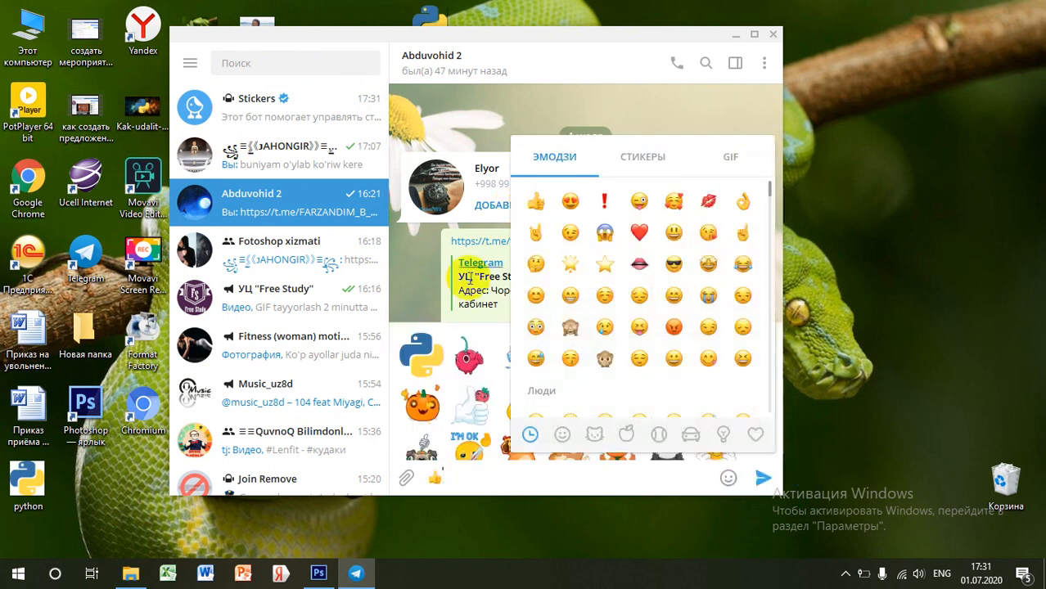
left_click(417, 356)
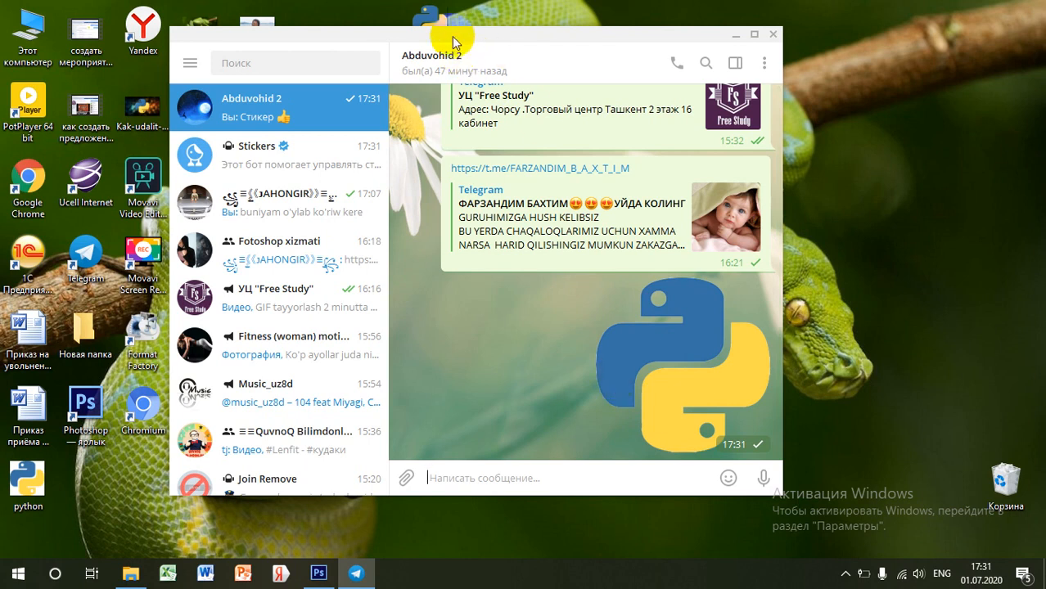
left_click_drag(455, 36, 484, 76)
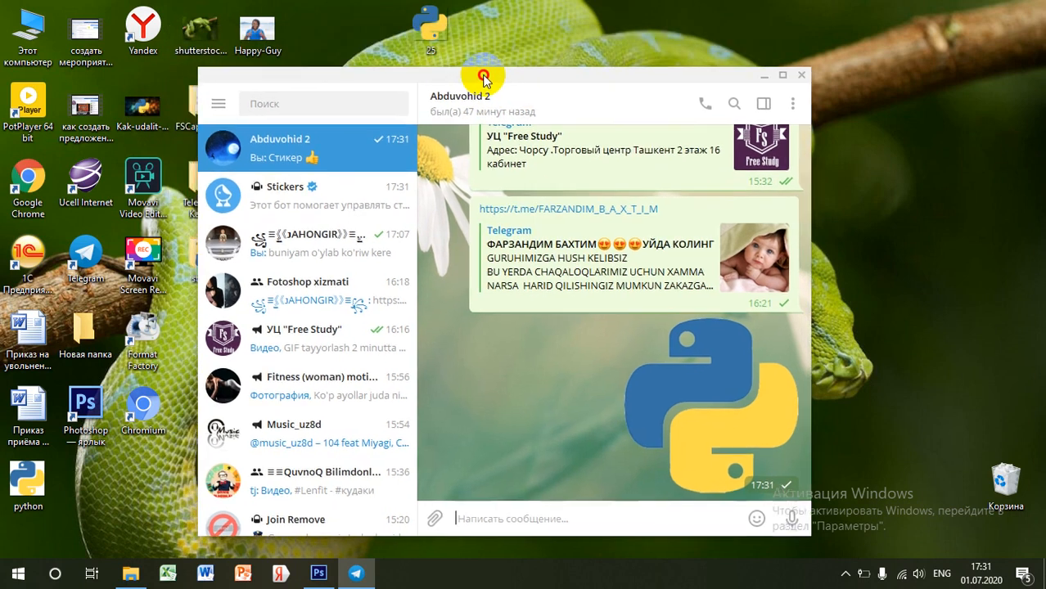